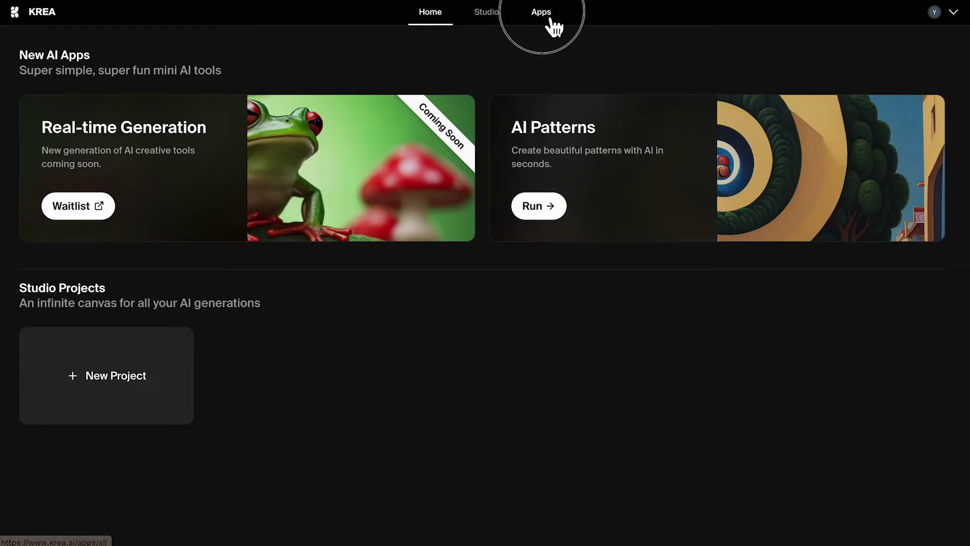
After the real-time mushroom-and-frog demo, go to the krea.ai home page.
left_click(547, 17)
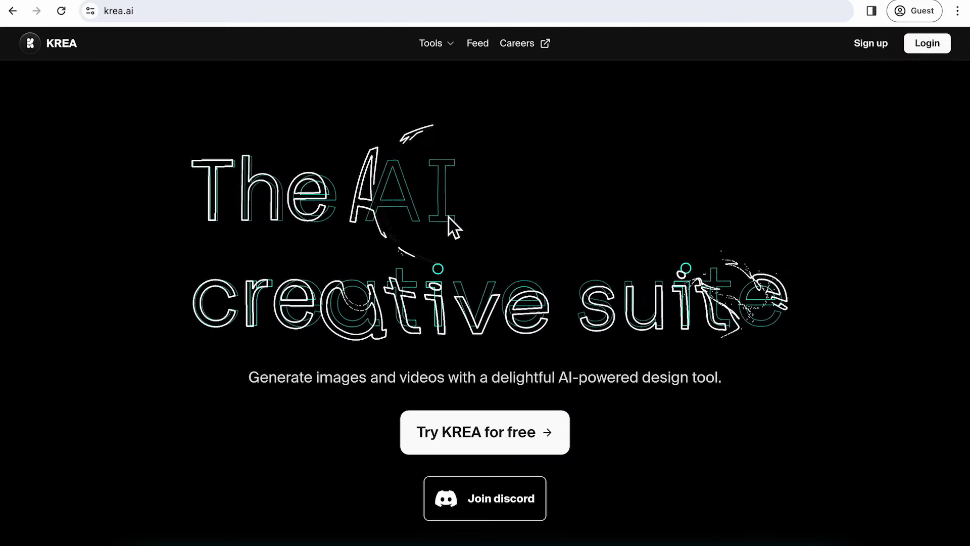
Sign up free with Google and enter invite code KREA-FRIENDS.
left_click(497, 436)
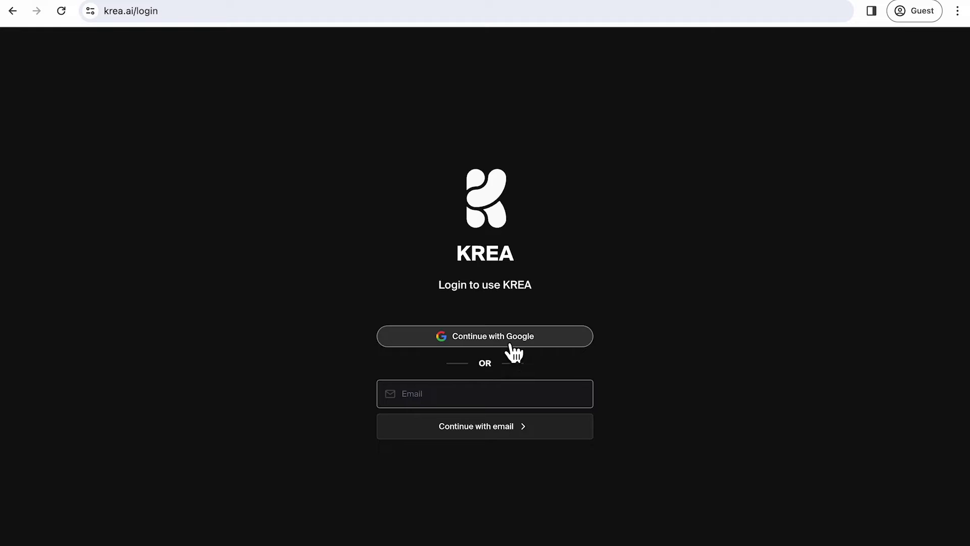
left_click(491, 398)
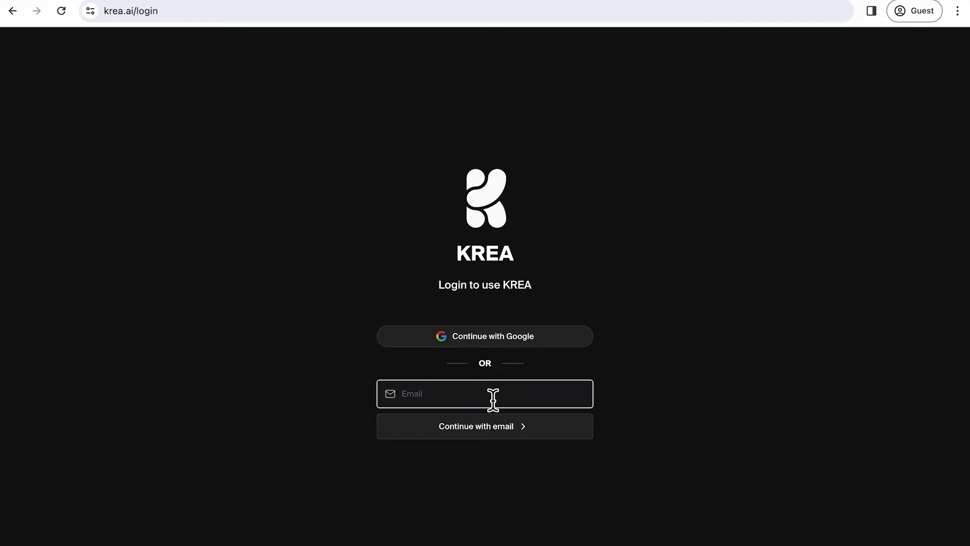
left_click(527, 341)
left_click(474, 274)
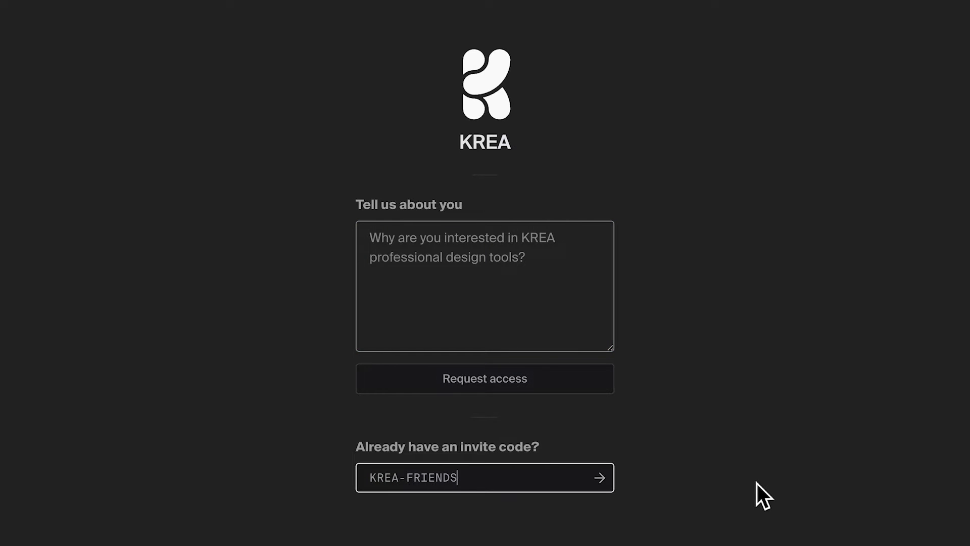
left_click(756, 483)
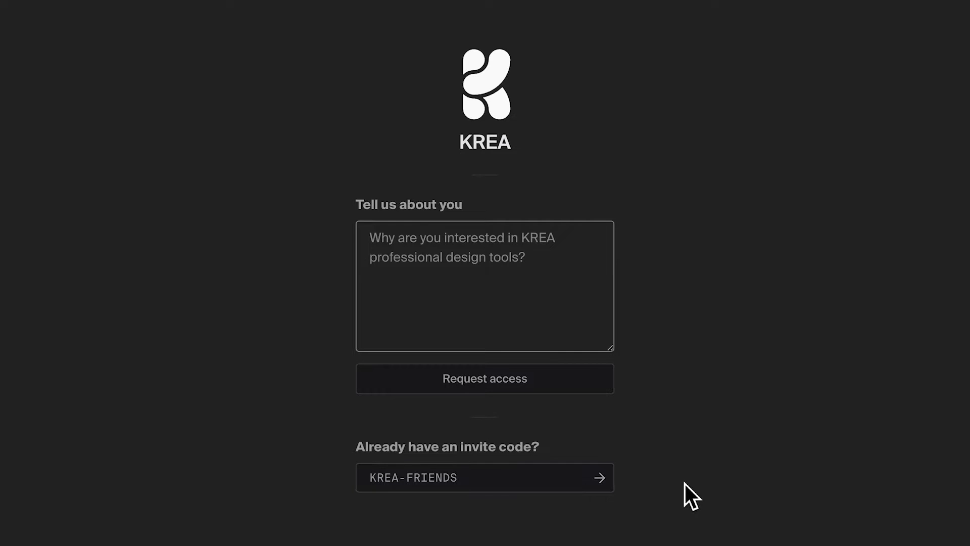
left_click(600, 479)
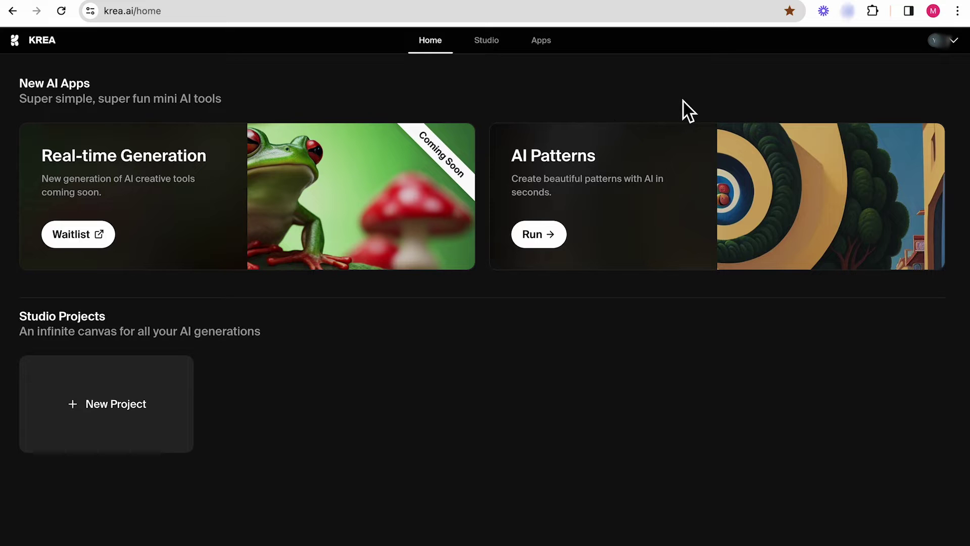
Join the KREA Discord community from the account menu.
left_click(962, 45)
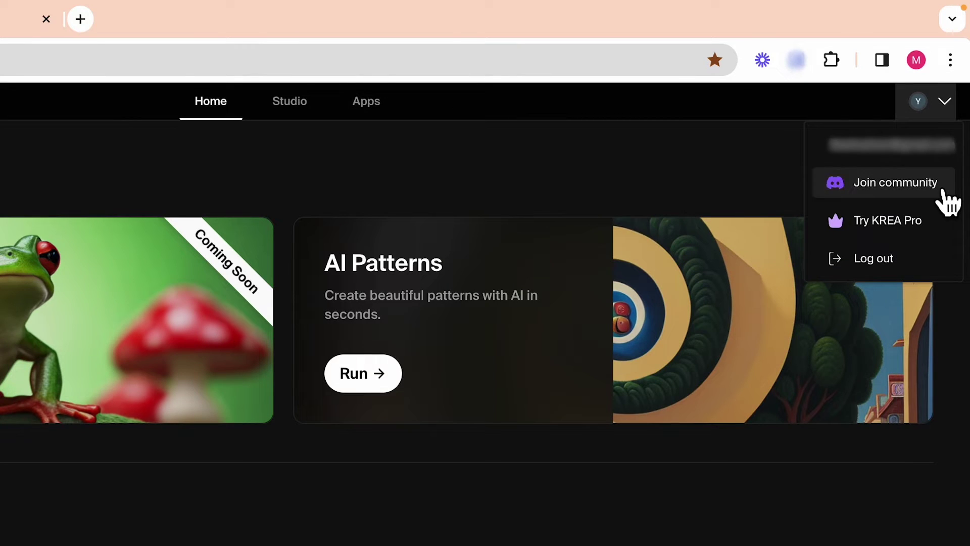
left_click(948, 195)
left_click(531, 446)
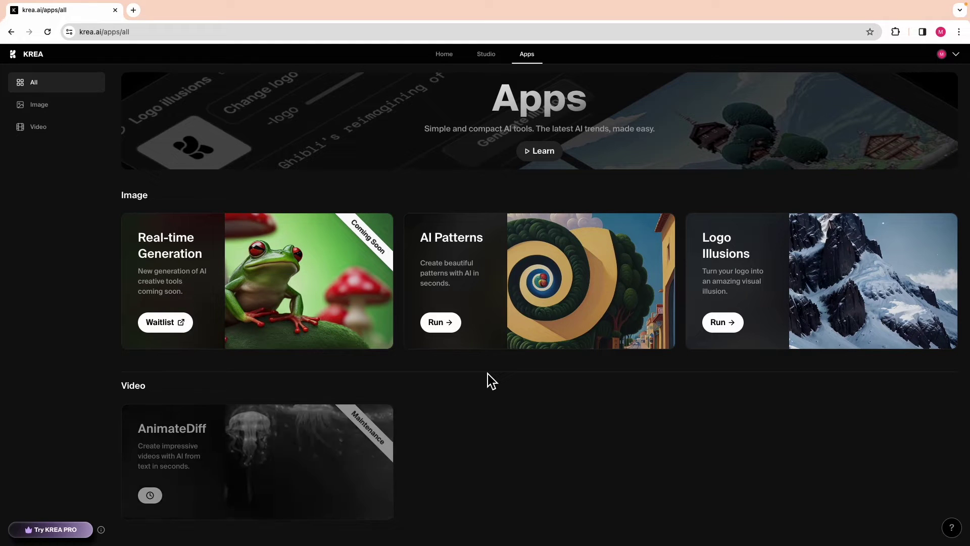
Launch the Logo Illusions app from the Apps page.
left_click(730, 326)
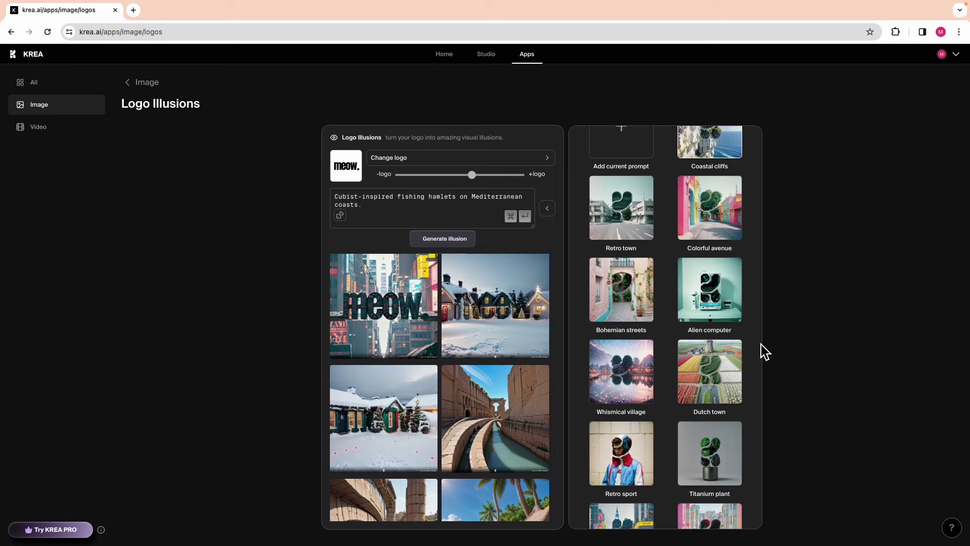
scroll(763, 351, "down", 1)
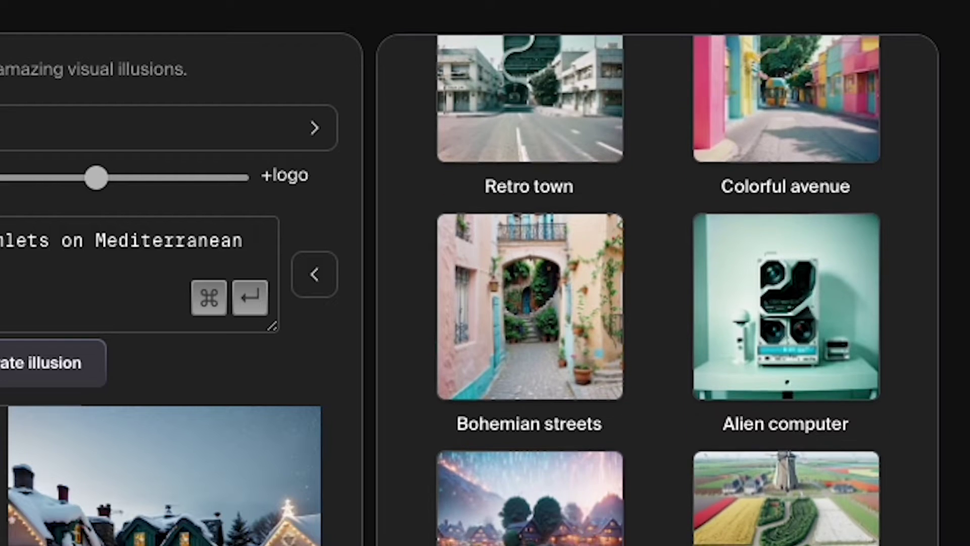
scroll(658, 290, "down", 2)
scroll(657, 290, "down", 1)
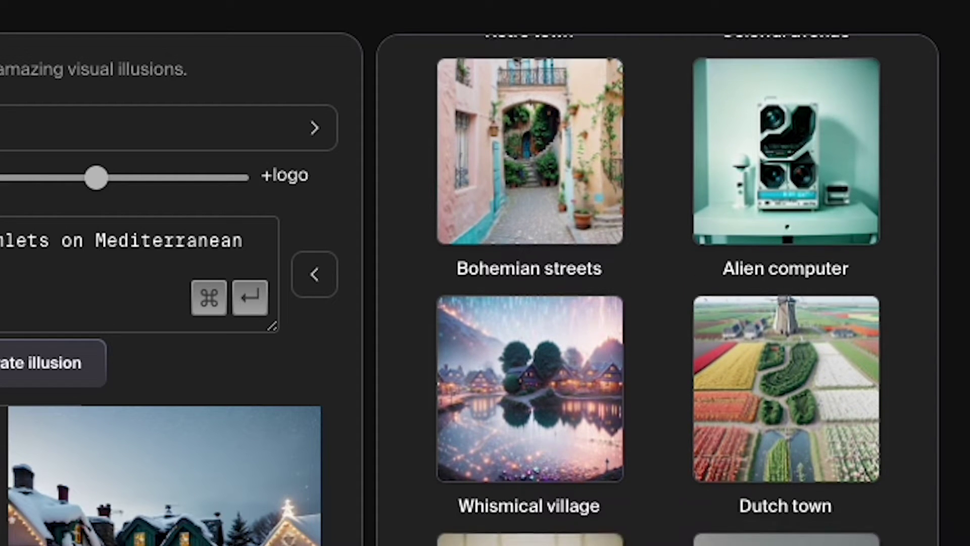
scroll(658, 289, "down", 1)
scroll(658, 290, "down", 1)
scroll(658, 289, "down", 1)
scroll(657, 289, "down", 1)
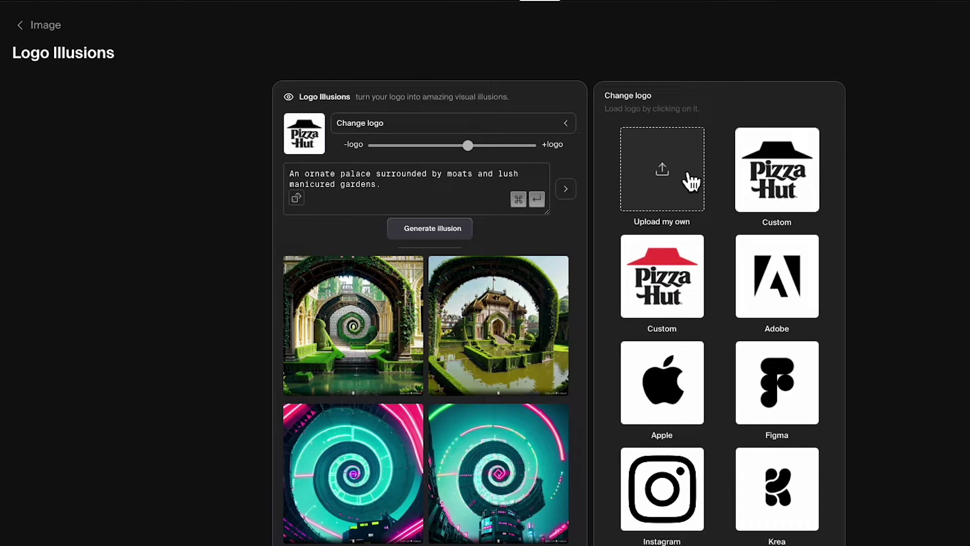
Upload 'meow logo.png' as the logo and raise logo strength to about 90%.
left_click(682, 185)
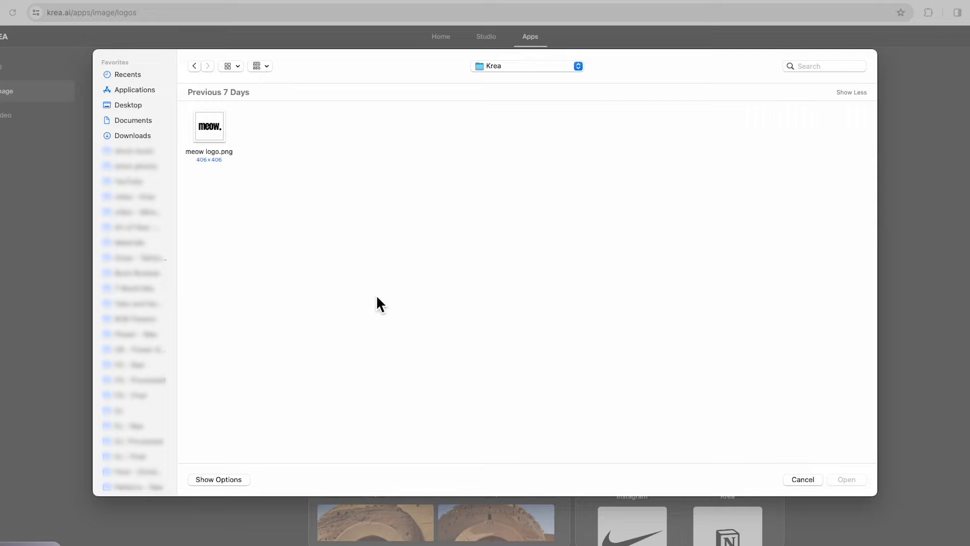
left_click(207, 131)
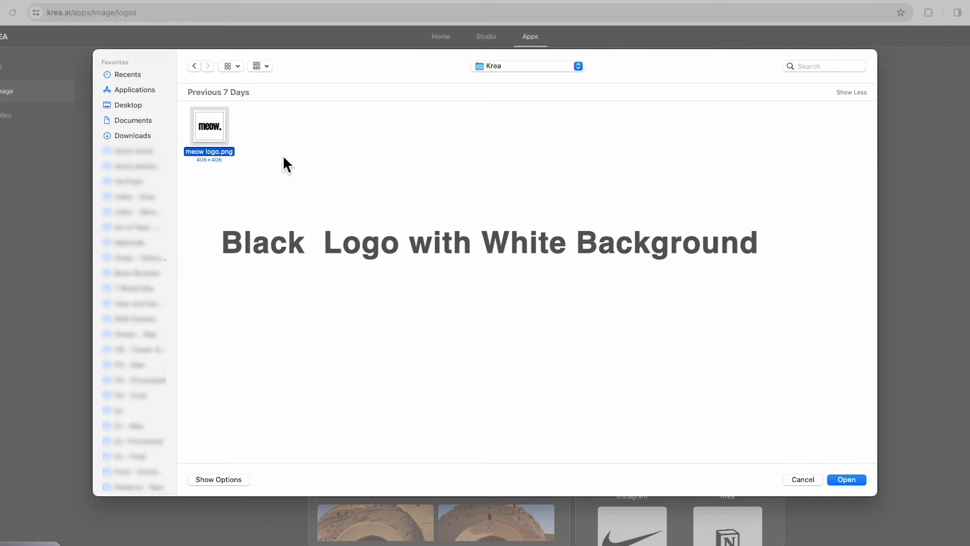
left_click(847, 479)
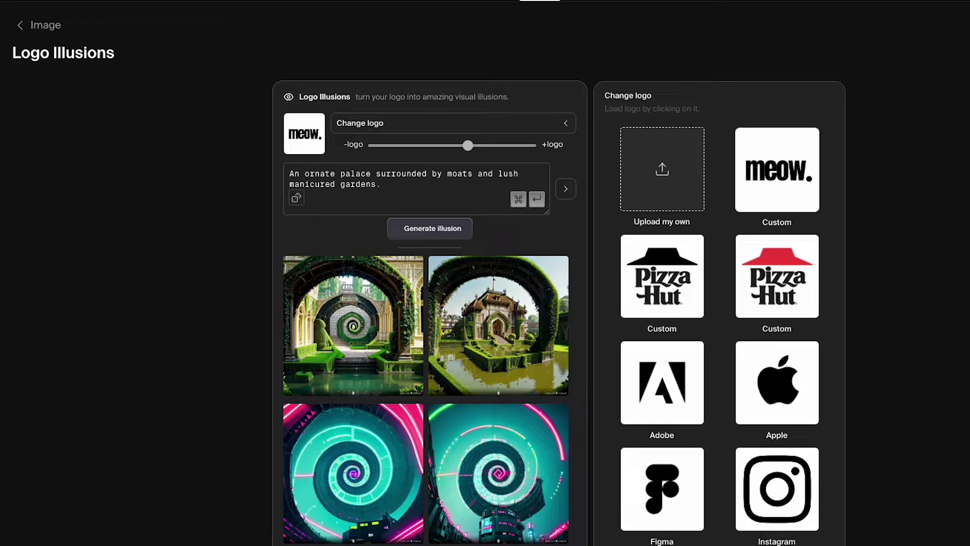
mouse_move(472, 151)
left_mouse_down()
mouse_move(448, 154)
mouse_move(530, 159)
mouse_move(426, 161)
mouse_move(526, 169)
left_mouse_up()
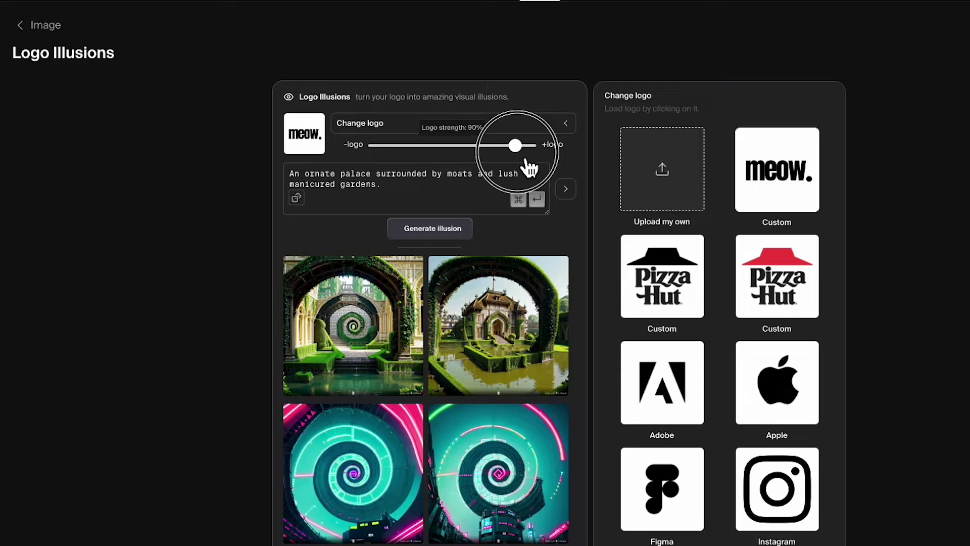
Lower logo strength to about three-quarters and shuffle random prompts to a cursed-mansion scene.
mouse_move(528, 169)
left_mouse_down()
mouse_move(485, 170)
mouse_move(502, 168)
left_mouse_up()
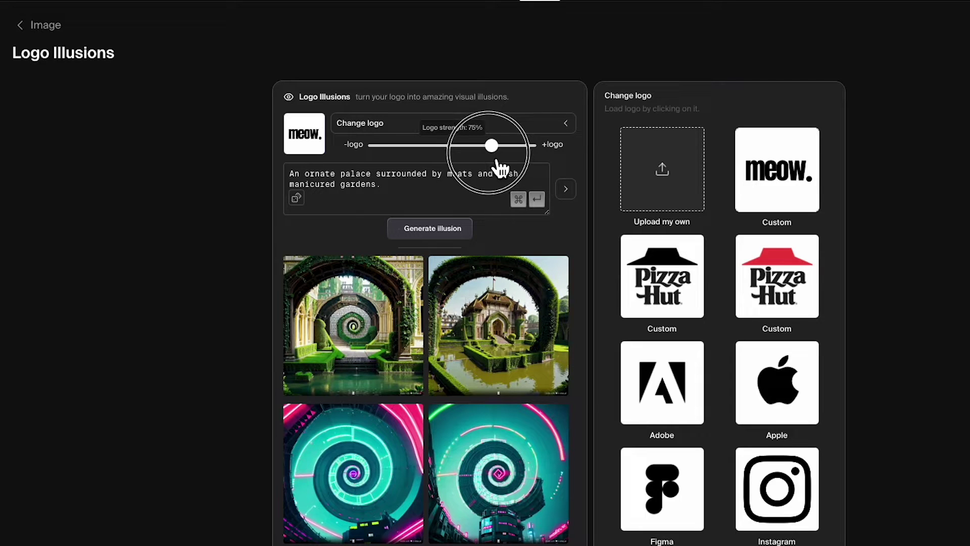
left_click_drag(500, 168, 486, 169)
left_click(336, 198)
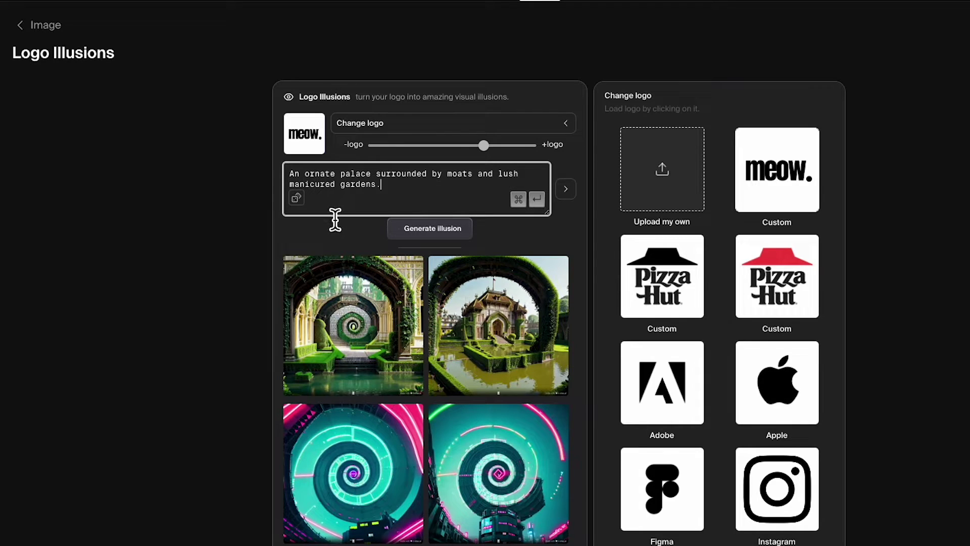
left_click(301, 211)
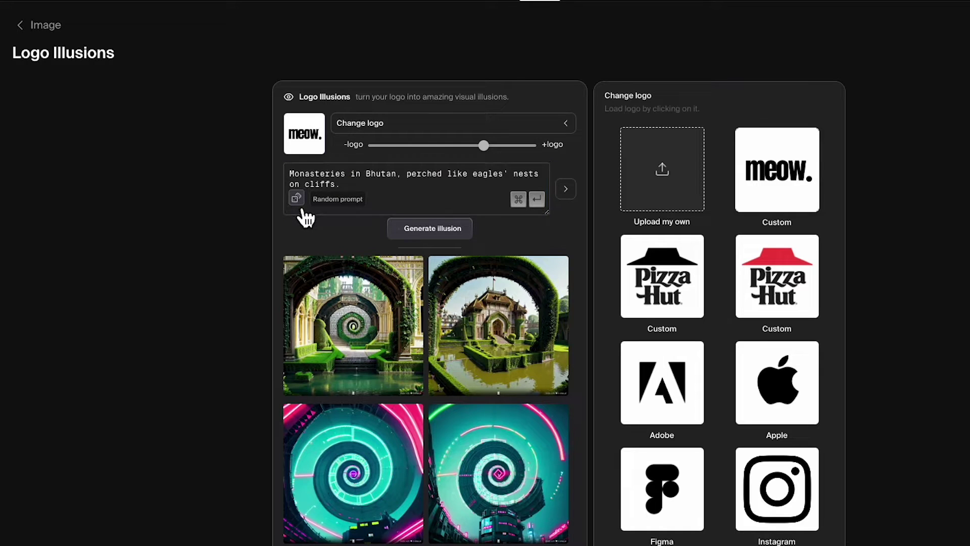
left_click(302, 211)
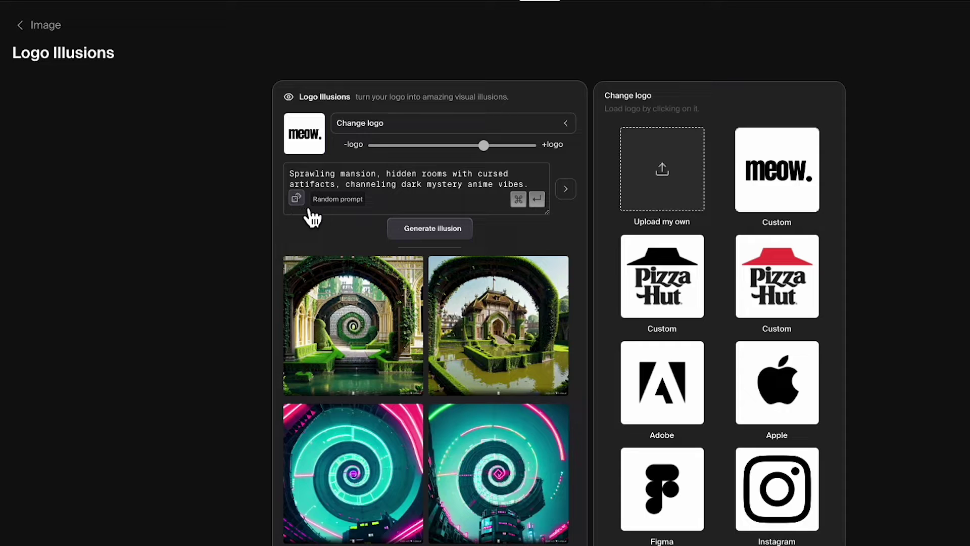
left_click(568, 189)
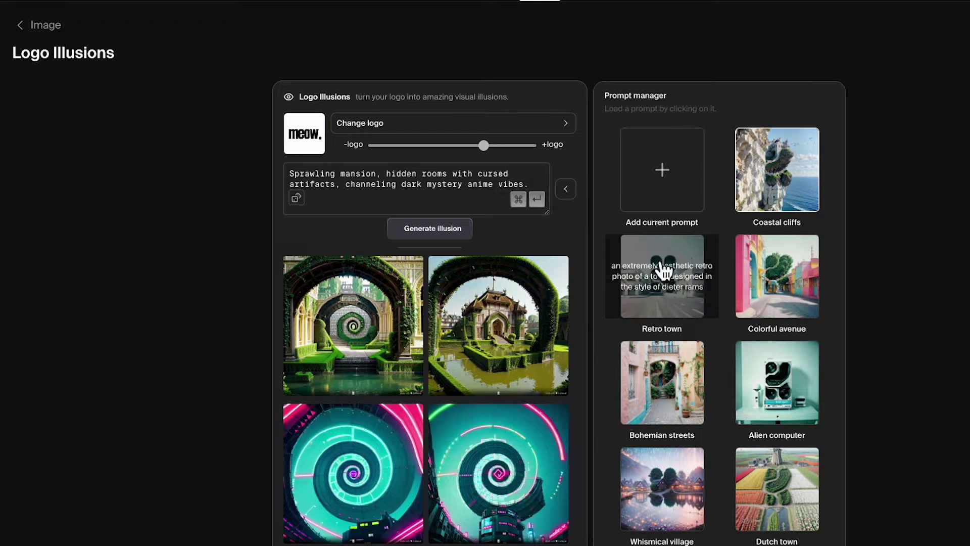
scroll(732, 299, "down", 1)
scroll(735, 303, "down", 2)
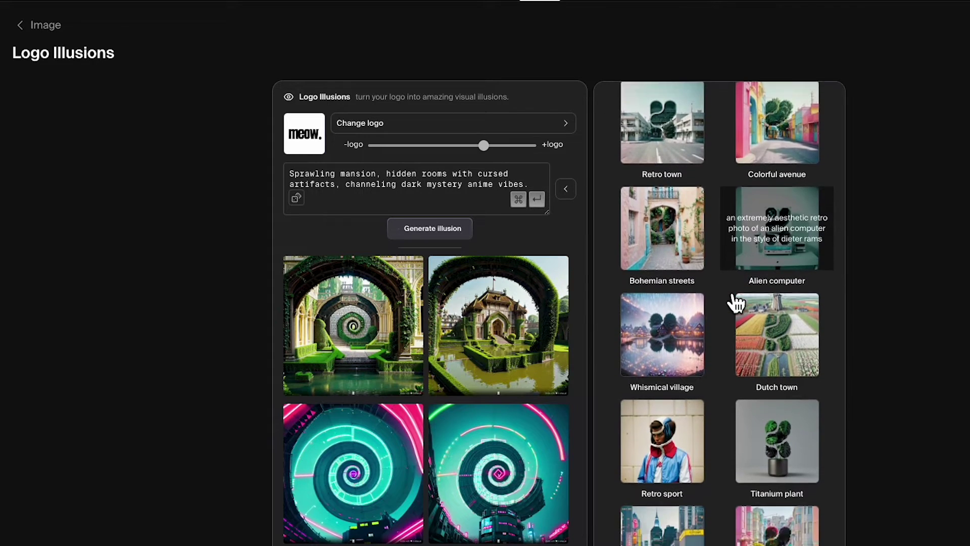
scroll(733, 303, "down", 2)
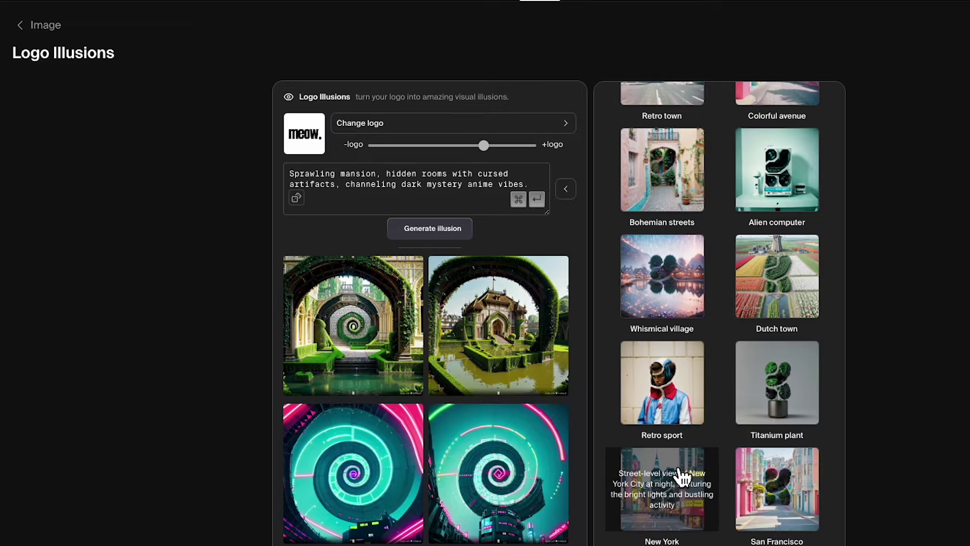
Try the New York, San Francisco and Bohemian streets prompt presets.
left_click(682, 476)
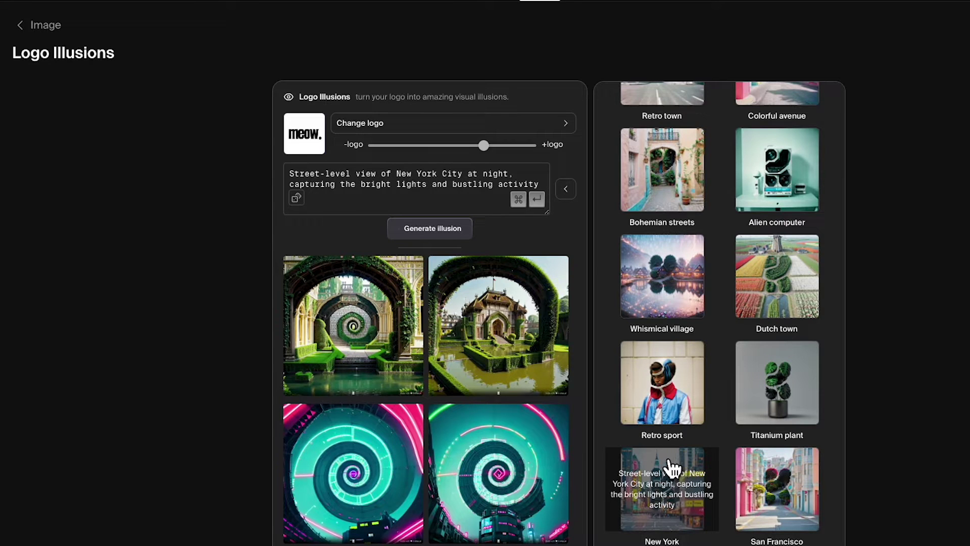
left_click(792, 473)
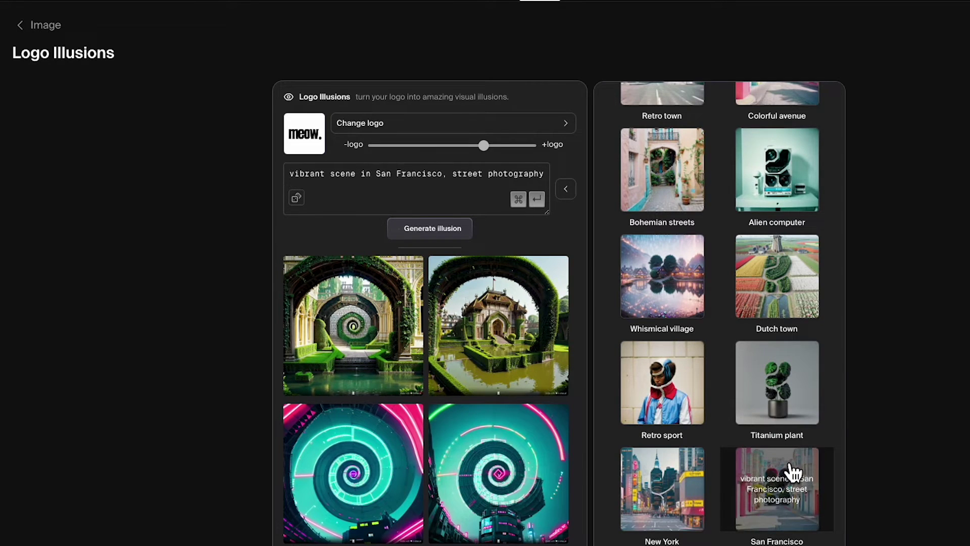
left_click(678, 200)
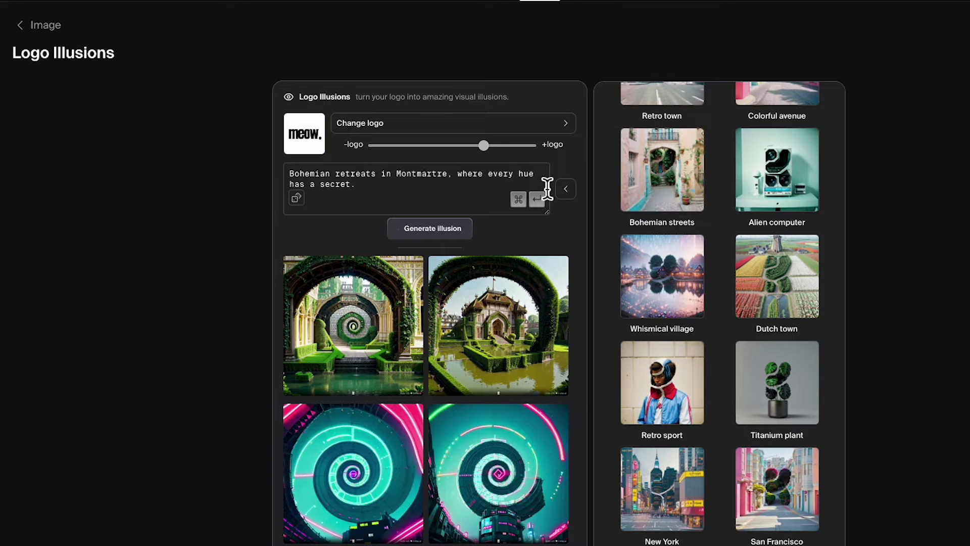
left_click(464, 196)
Load the Whimsical village preset, enlarge the prompt box, and generate illusions.
left_click(773, 289)
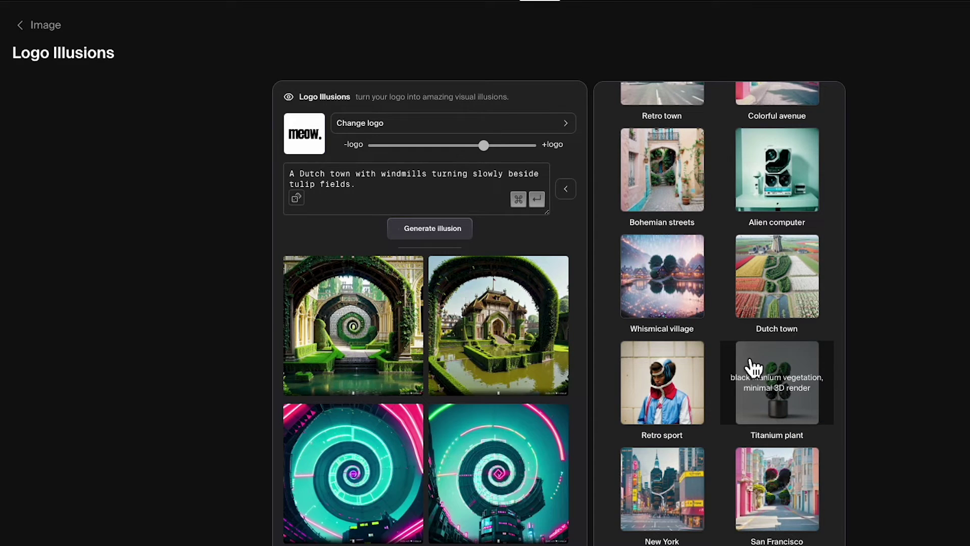
left_click(680, 294)
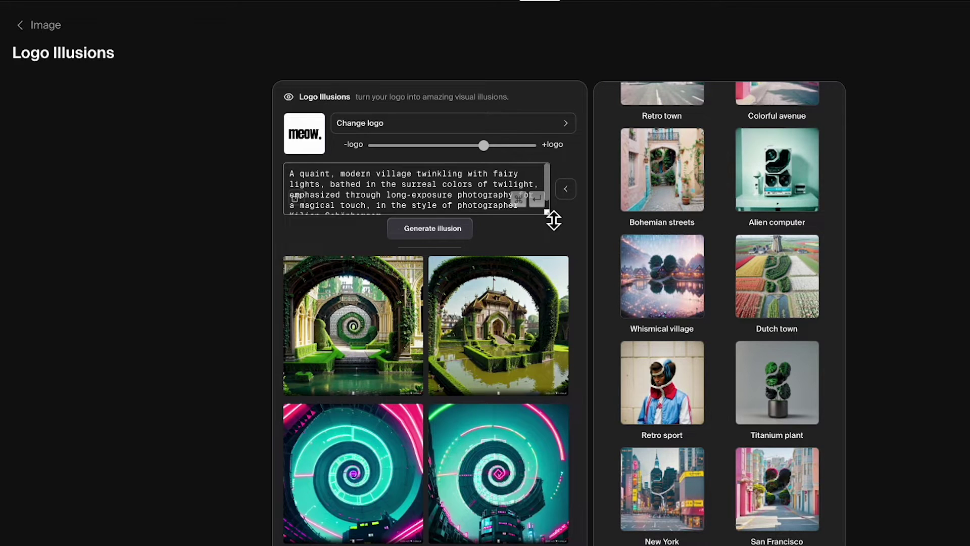
left_click_drag(554, 220, 554, 250)
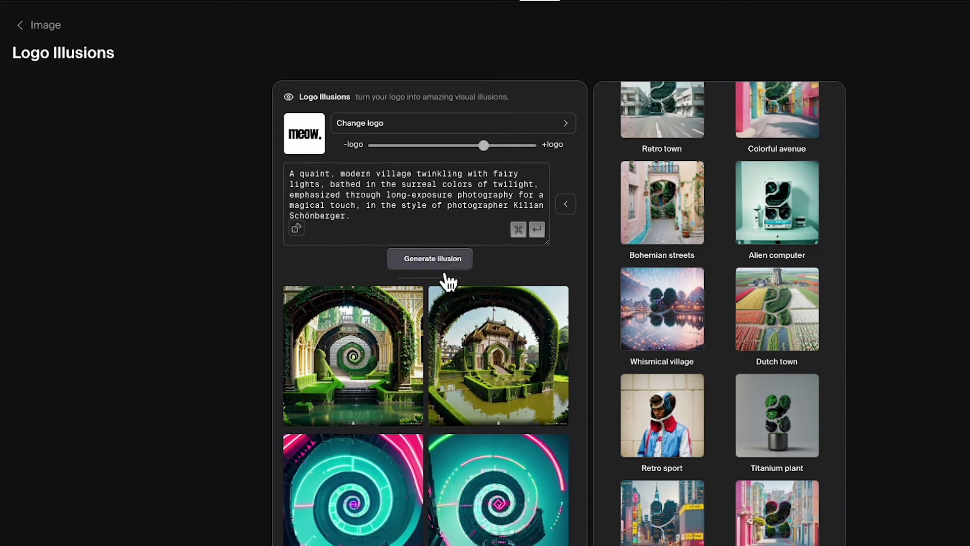
left_click(447, 266)
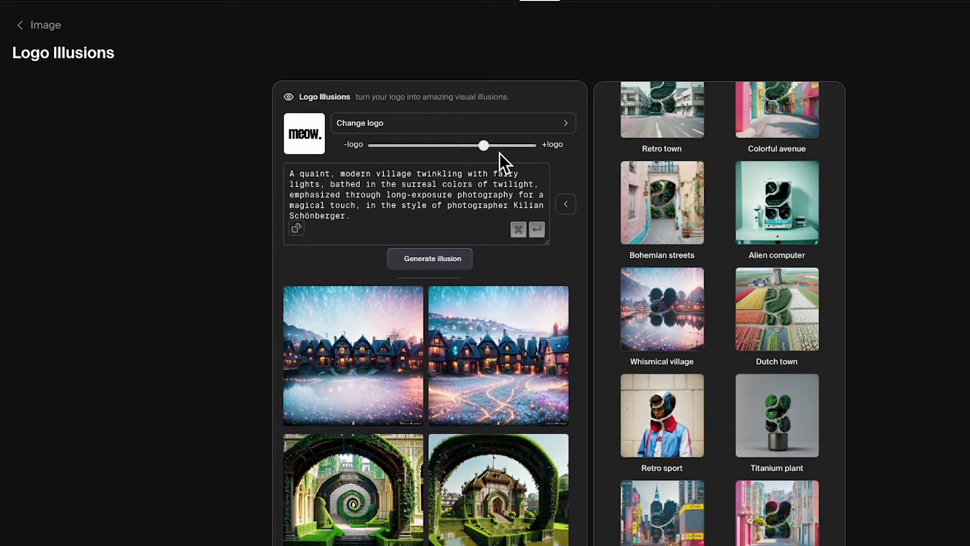
Raise logo strength and regenerate the village illusions so 'meow' shows clearly.
left_click_drag(489, 161, 515, 162)
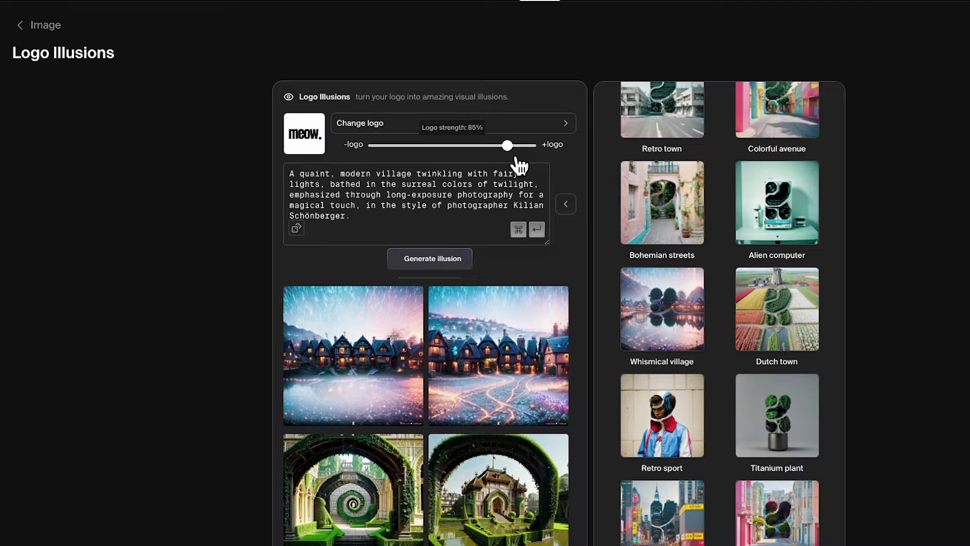
left_click(455, 266)
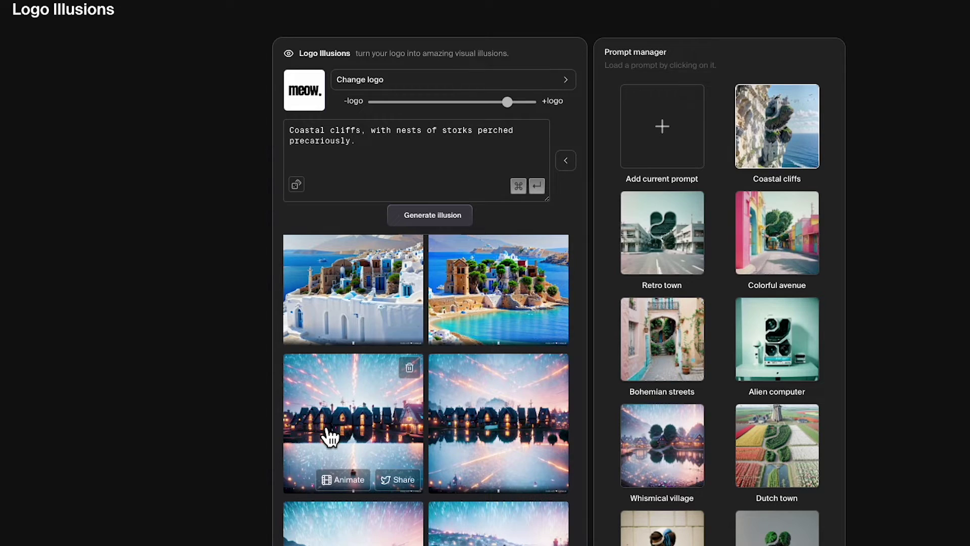
Animate a meow village illusion, then browse the AI Patterns mask presets.
left_click(347, 480)
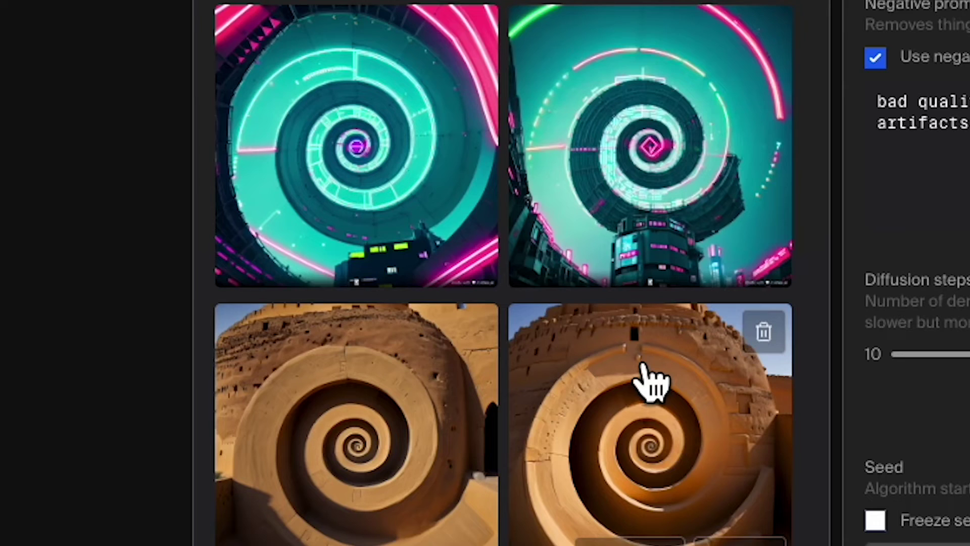
scroll(644, 383, "down", 2)
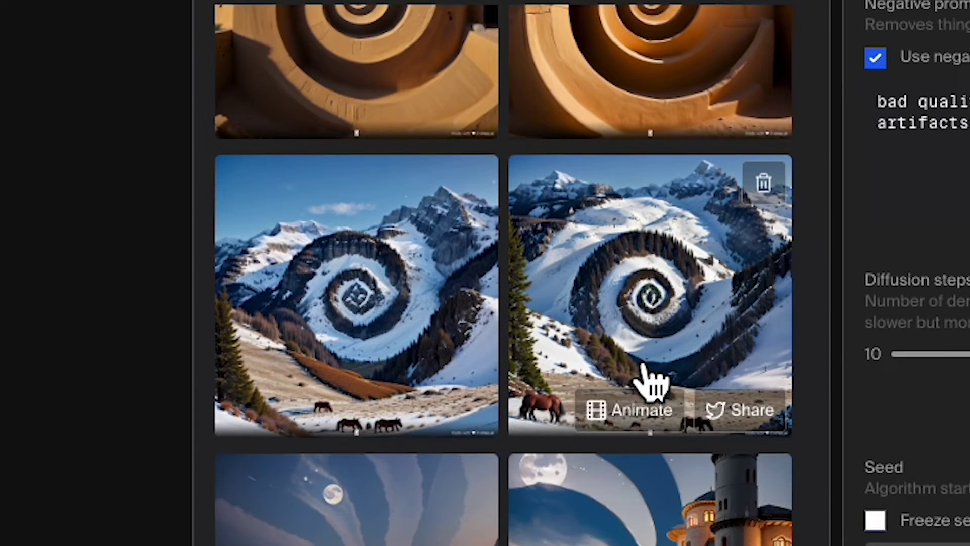
scroll(645, 383, "down", 2)
scroll(644, 383, "down", 1)
scroll(644, 382, "down", 1)
scroll(644, 382, "down", 2)
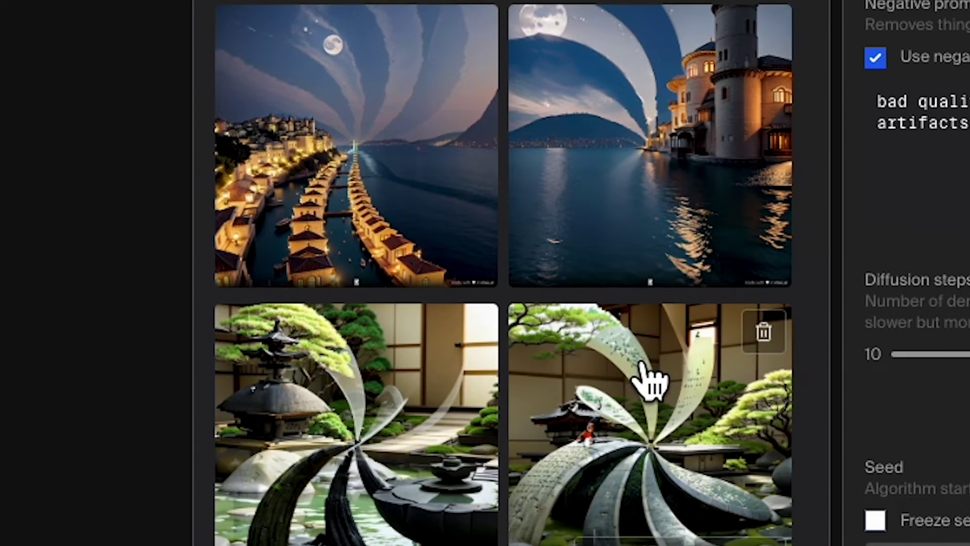
scroll(646, 380, "down", 2)
scroll(643, 379, "down", 2)
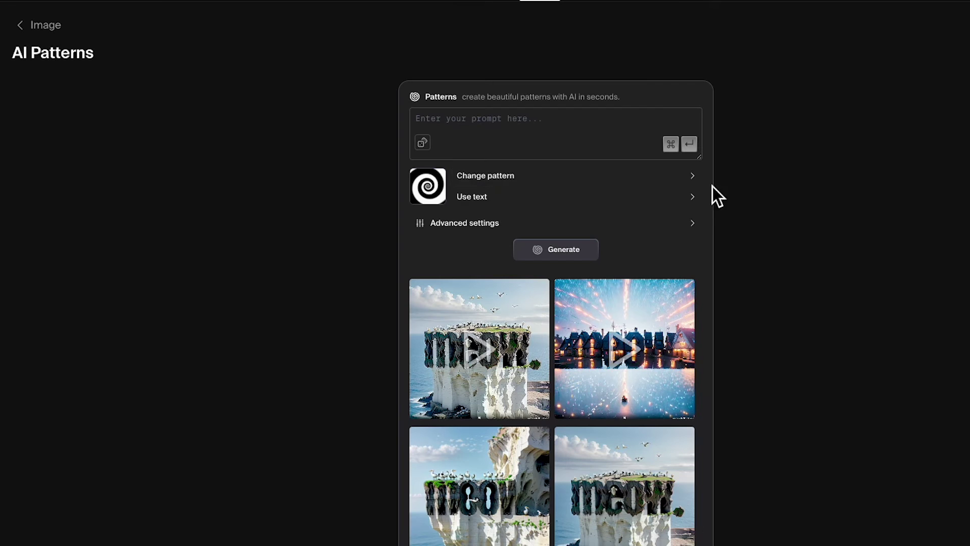
left_click(706, 190)
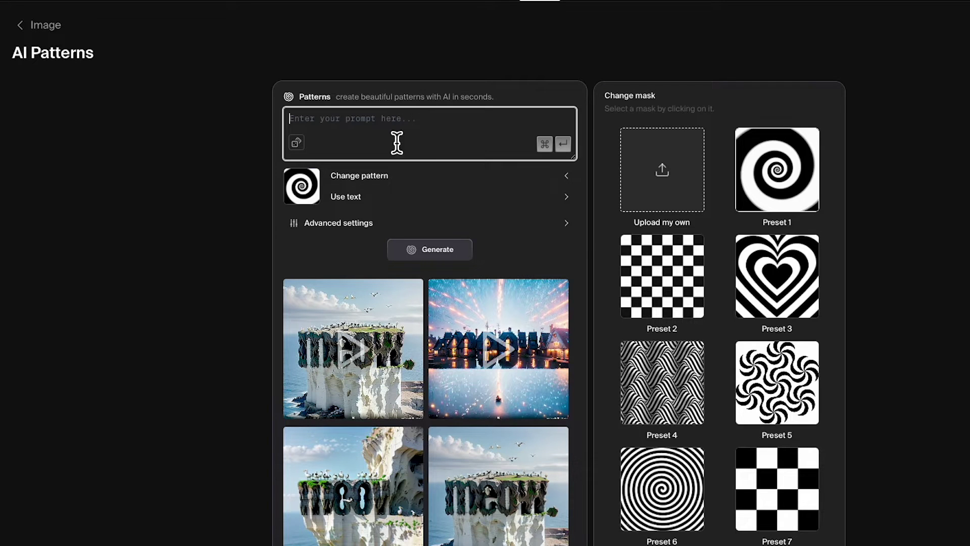
Try a random prompt, then trim and accept the text used as the pattern.
left_click(297, 144)
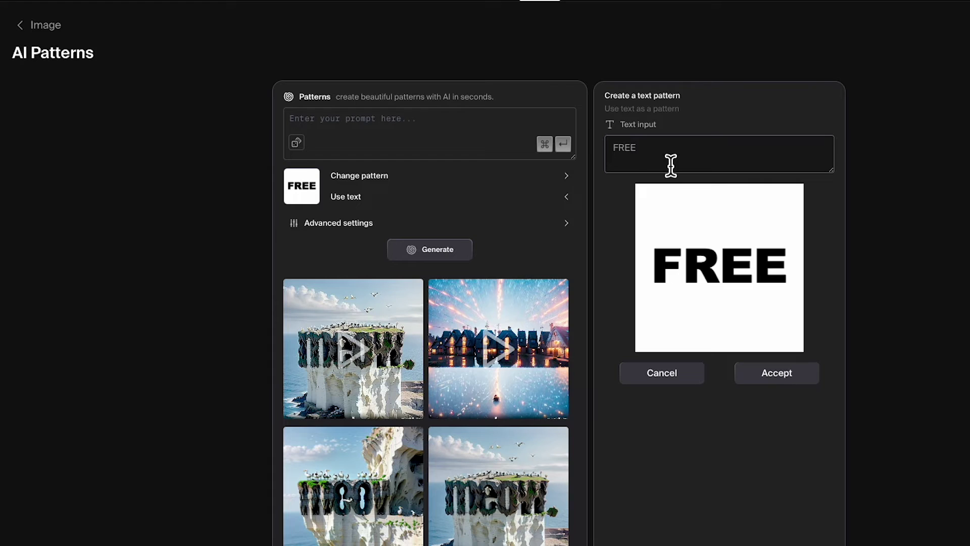
left_click(671, 165)
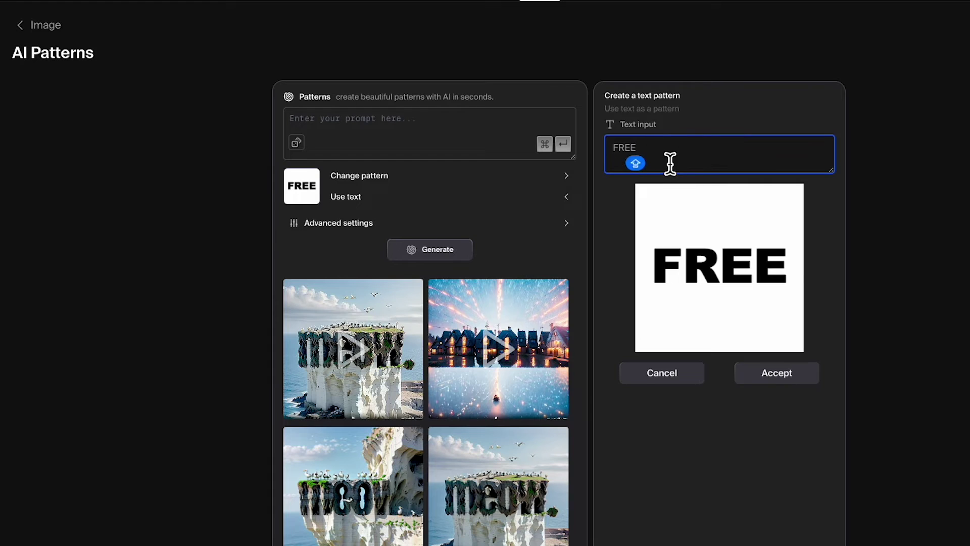
type("DOM")
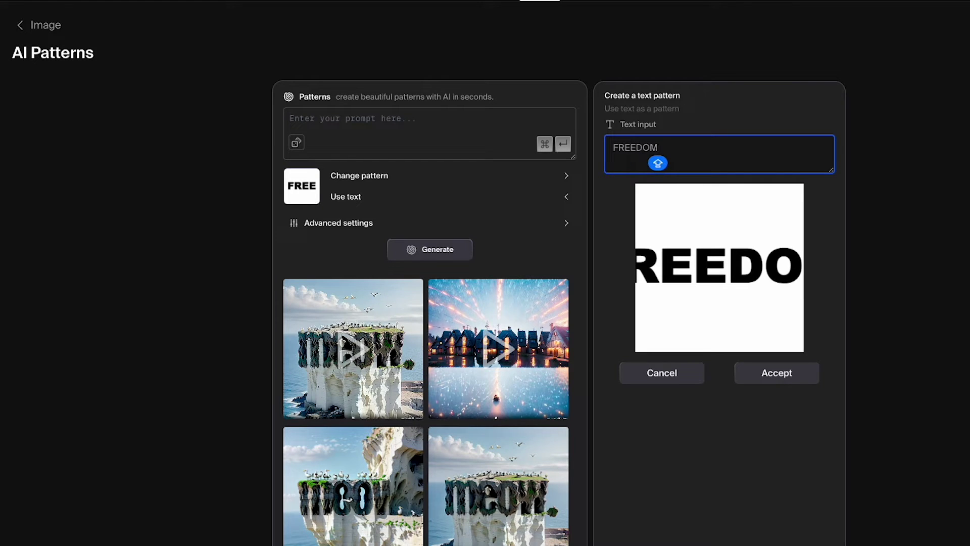
key("BackSpace")
key("BackSpace")
key("BackSpace")
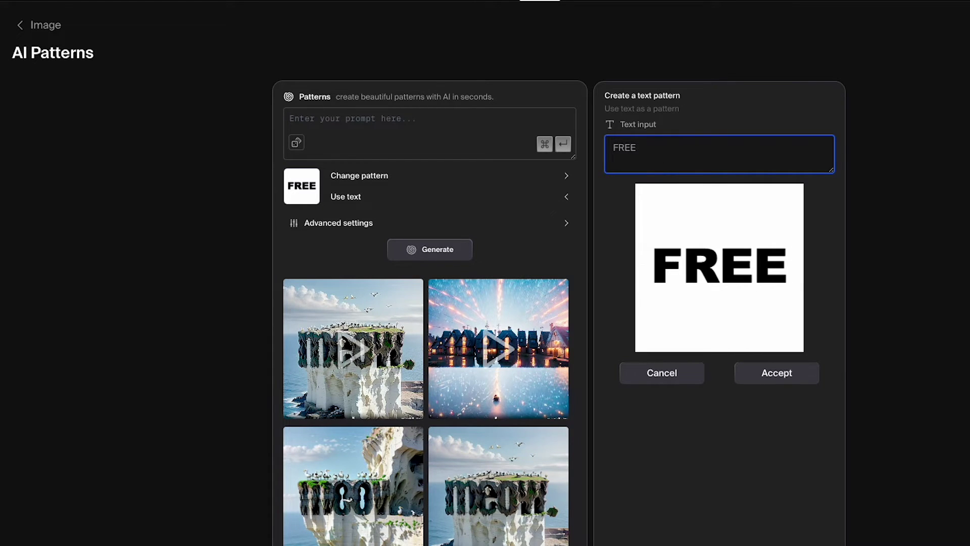
key("BackSpace")
key("BackSpace")
key("BackSpace")
type("REED")
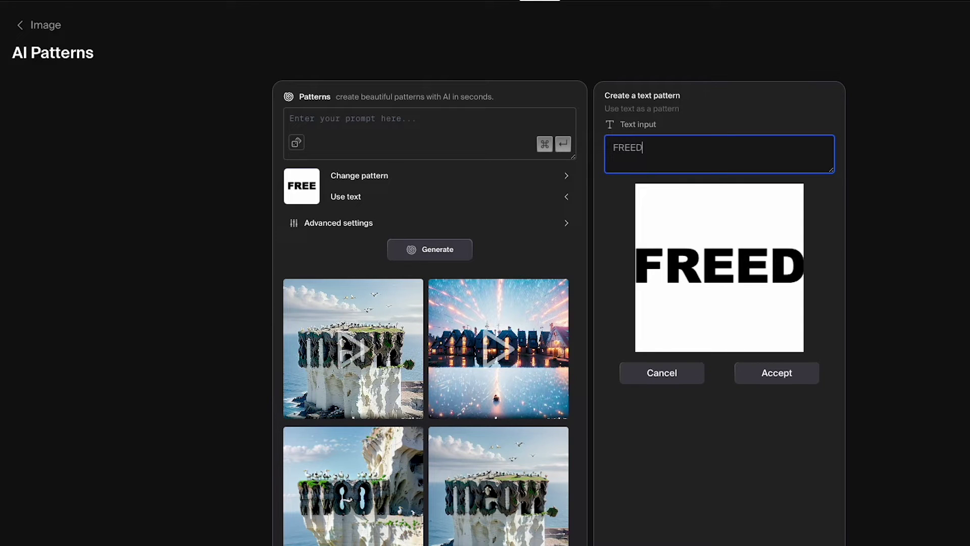
type("OM")
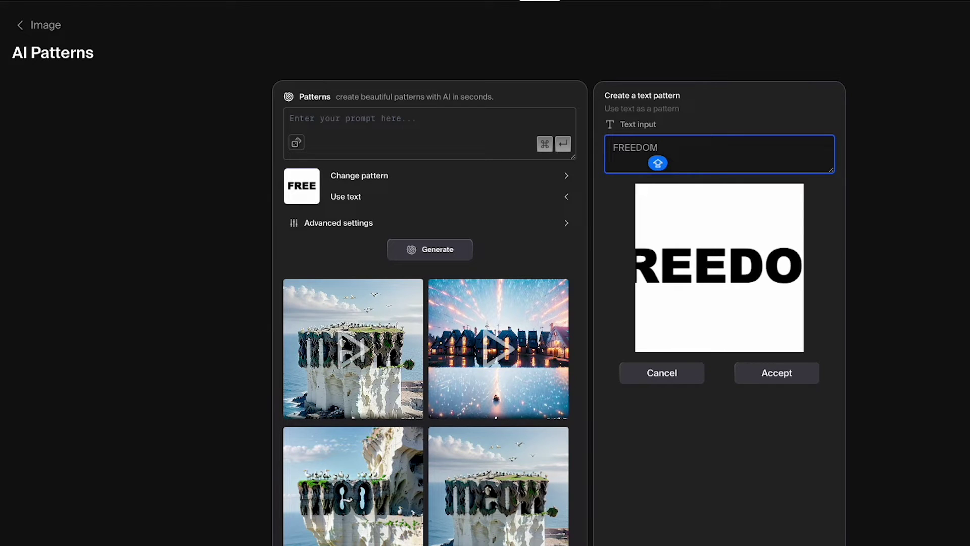
key("BackSpace")
key("BackSpace")
key("BackSpace")
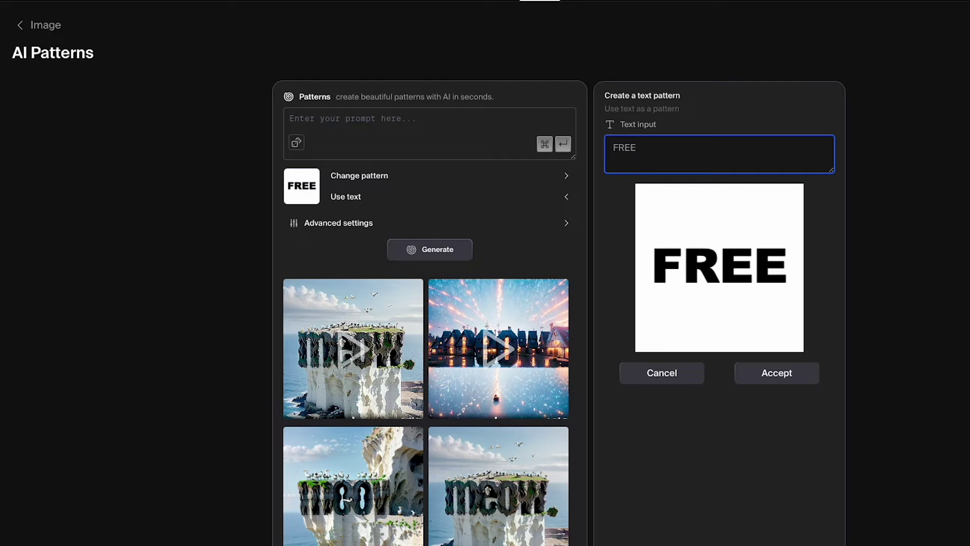
left_click(797, 374)
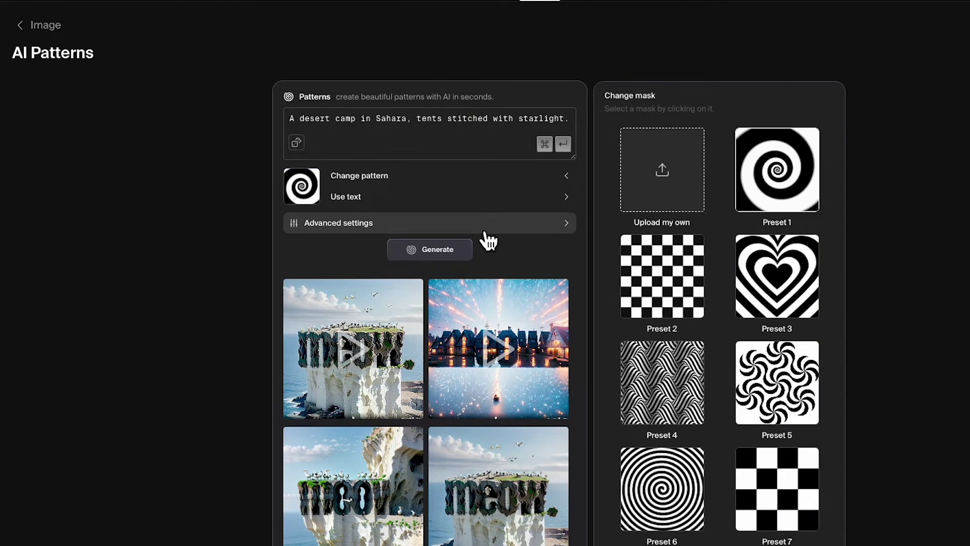
Set guidance scale to 6, enable negative prompt, adjust diffusion steps, and generate the desert camp.
left_click(486, 231)
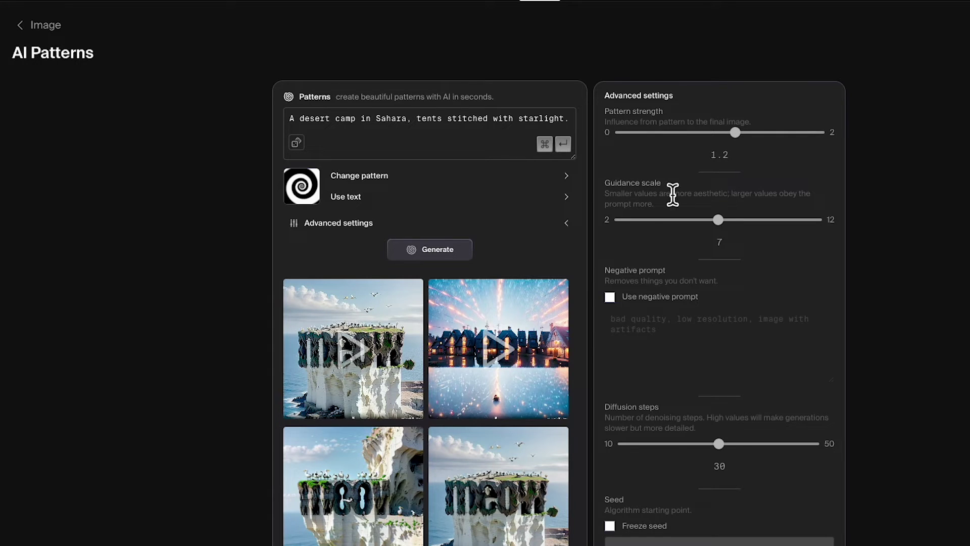
mouse_move(728, 227)
left_mouse_down()
mouse_move(660, 235)
mouse_move(791, 253)
mouse_move(704, 245)
left_mouse_up()
left_click(611, 301)
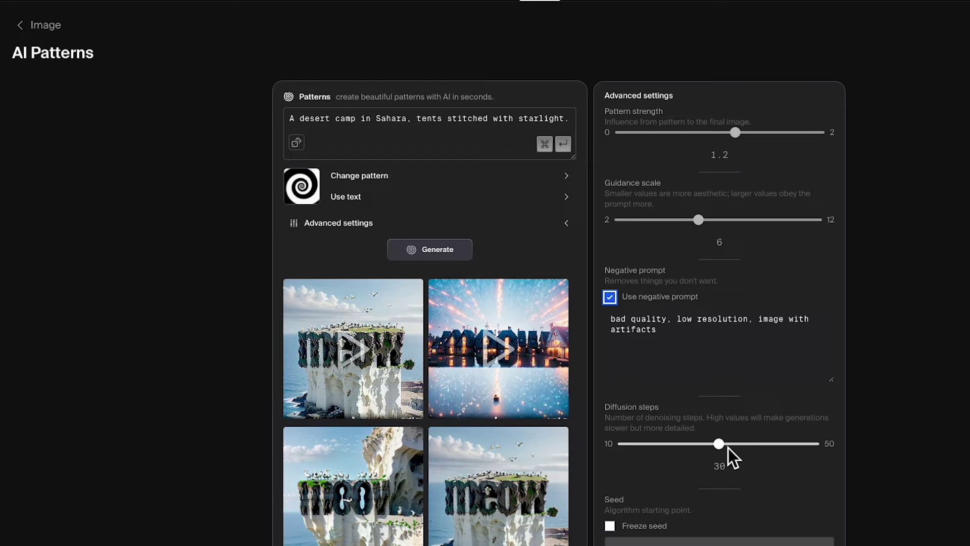
left_click(741, 445)
mouse_move(752, 455)
left_mouse_down()
mouse_move(680, 456)
mouse_move(743, 467)
mouse_move(728, 463)
left_mouse_up()
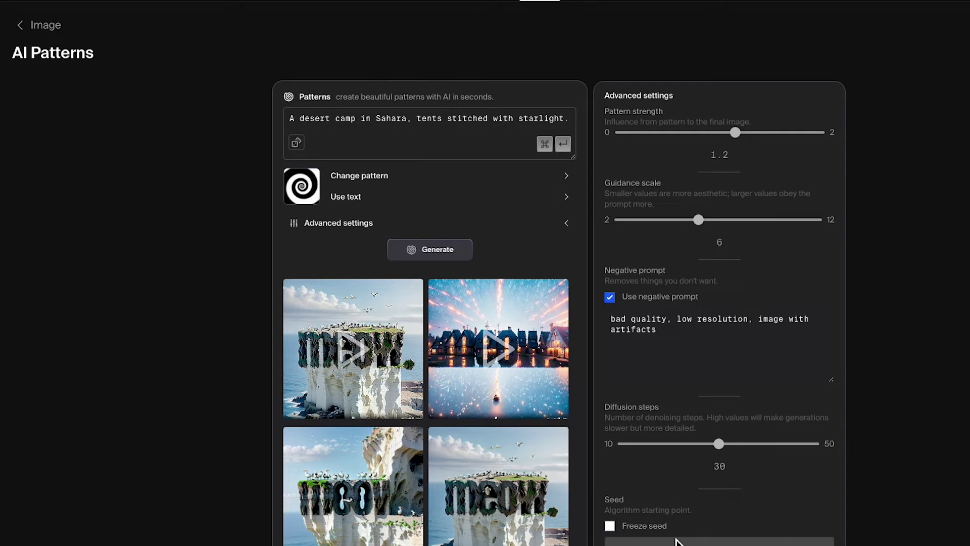
mouse_move(498, 349)
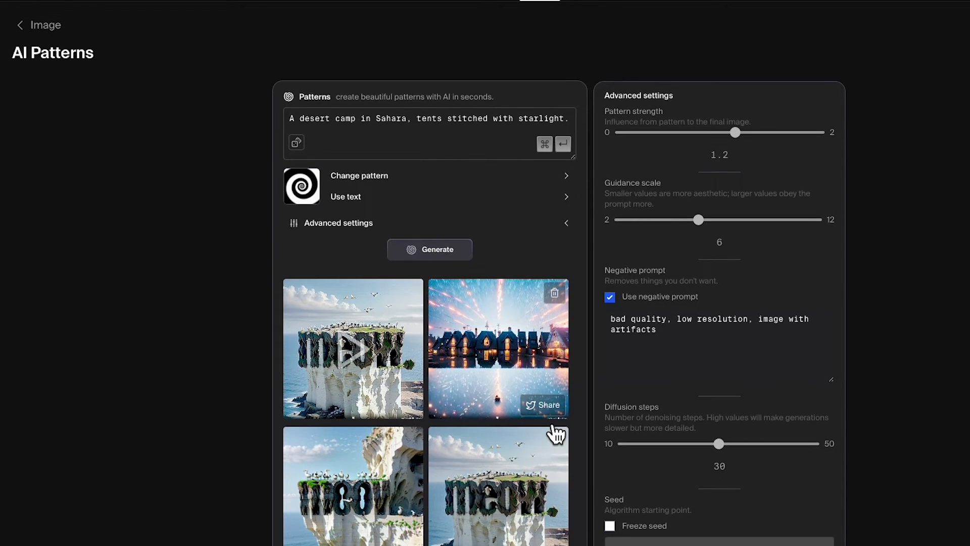
left_click(432, 259)
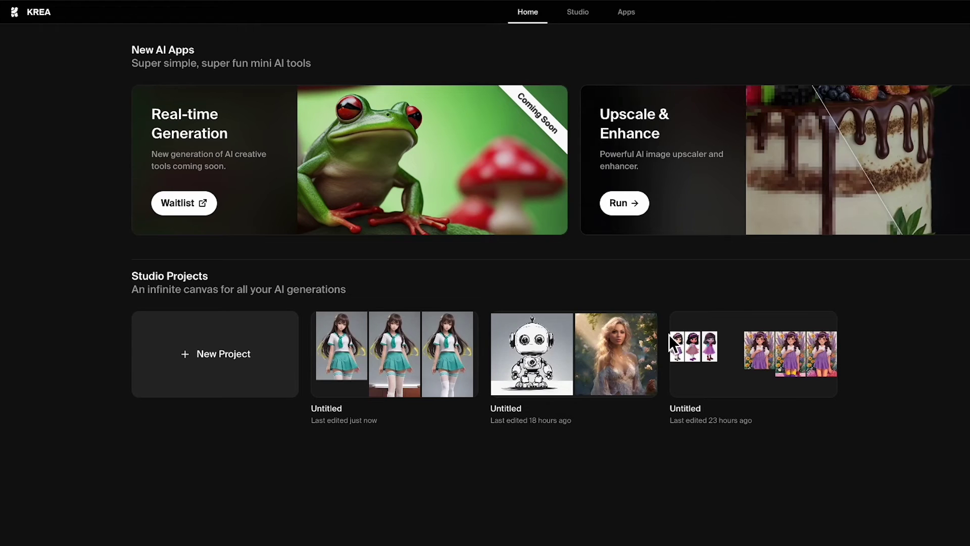
Open the most recent Untitled Studio project and add a stylized variant to its canvas.
left_click(579, 17)
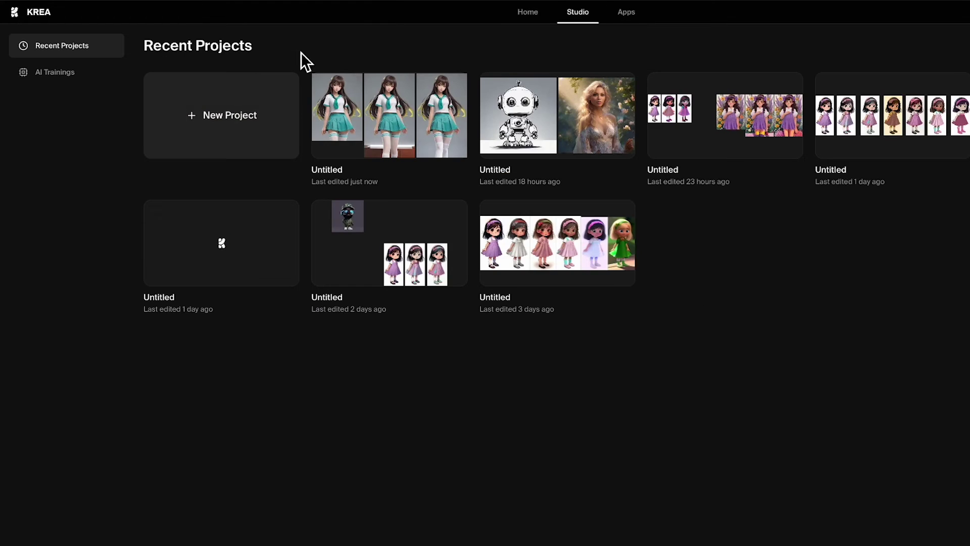
left_click(371, 126)
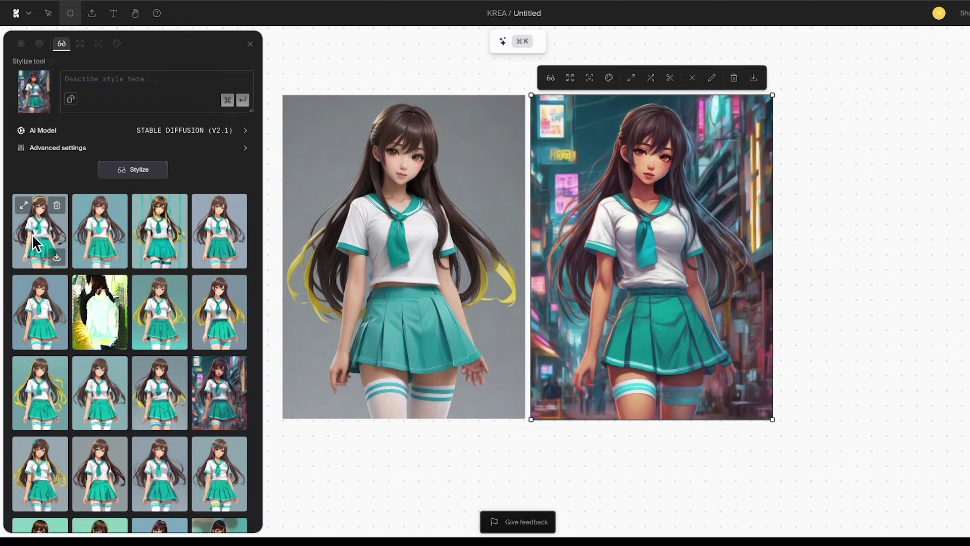
left_click(155, 248)
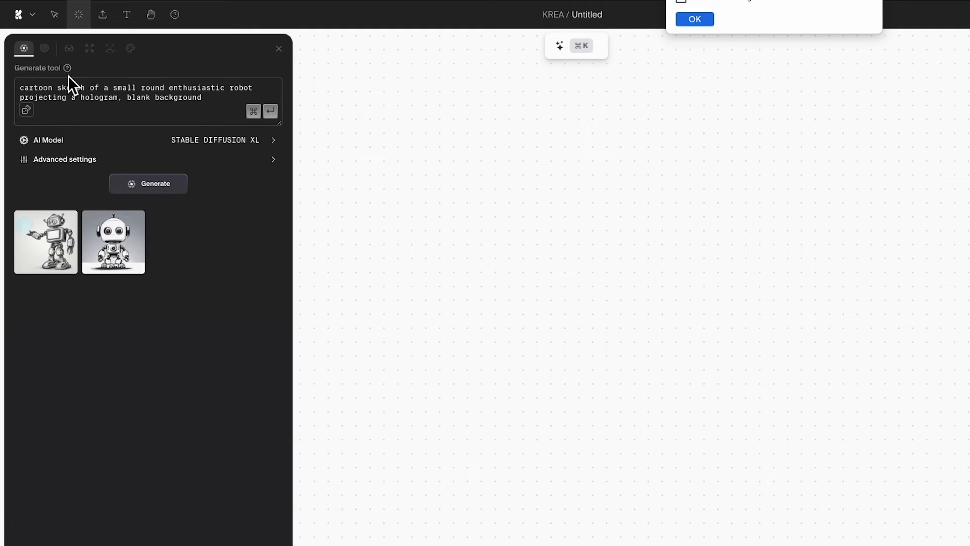
Swap the prompt for a random one three times.
left_click(27, 110)
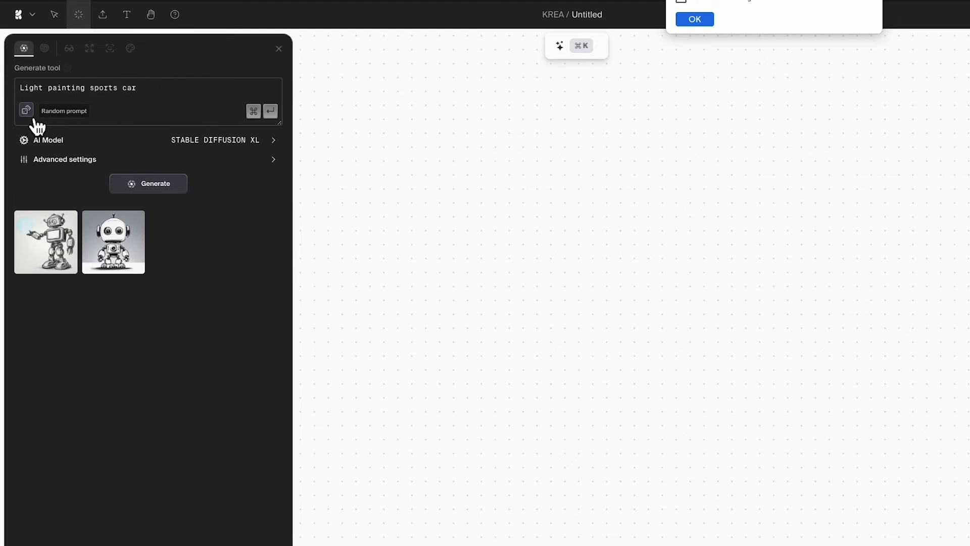
left_click(27, 111)
left_click(33, 116)
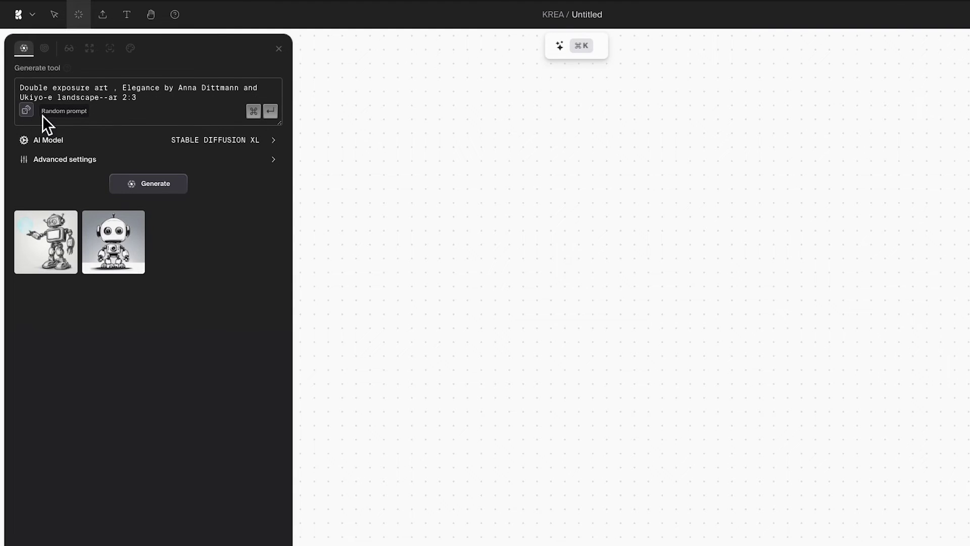
Browse the AI model list, viewing Community models and then My models.
left_click(285, 147)
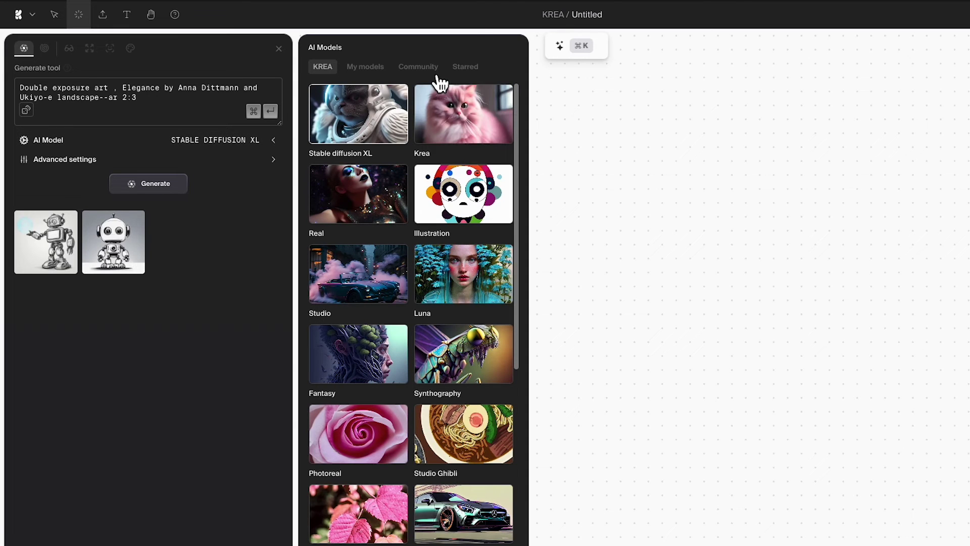
left_click(418, 66)
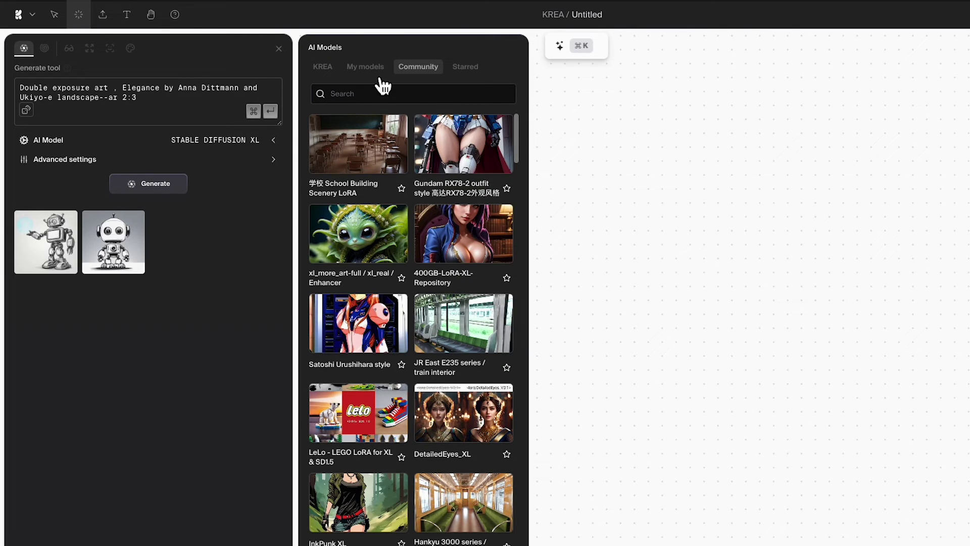
left_click(365, 66)
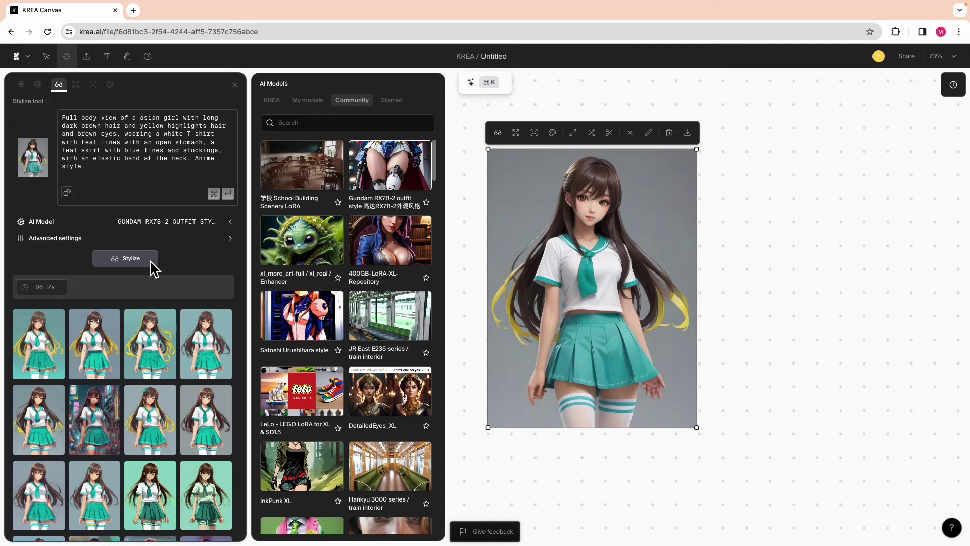
scroll(256, 284, "down", 3)
scroll(255, 285, "down", 1)
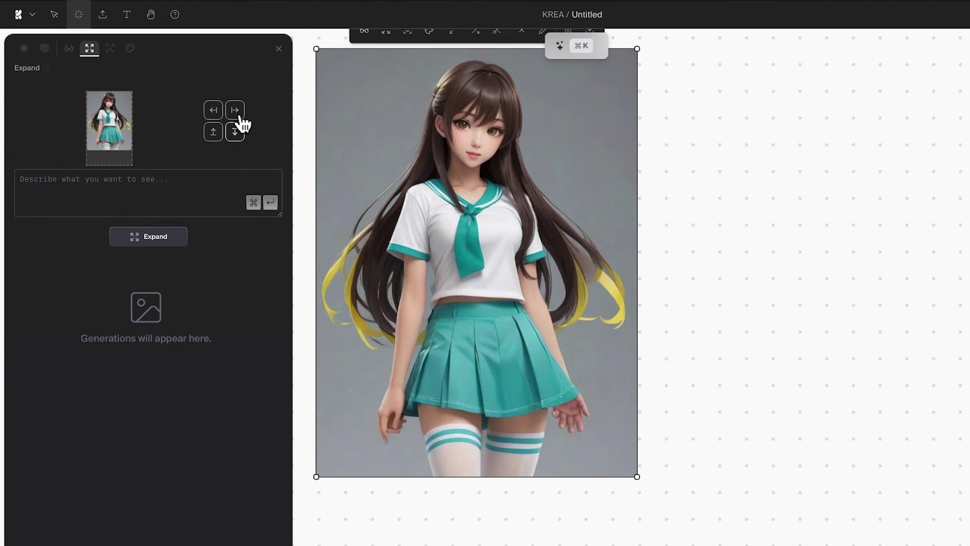
Extend the anime girl downward and place the first expanded result on the canvas.
left_click(222, 138)
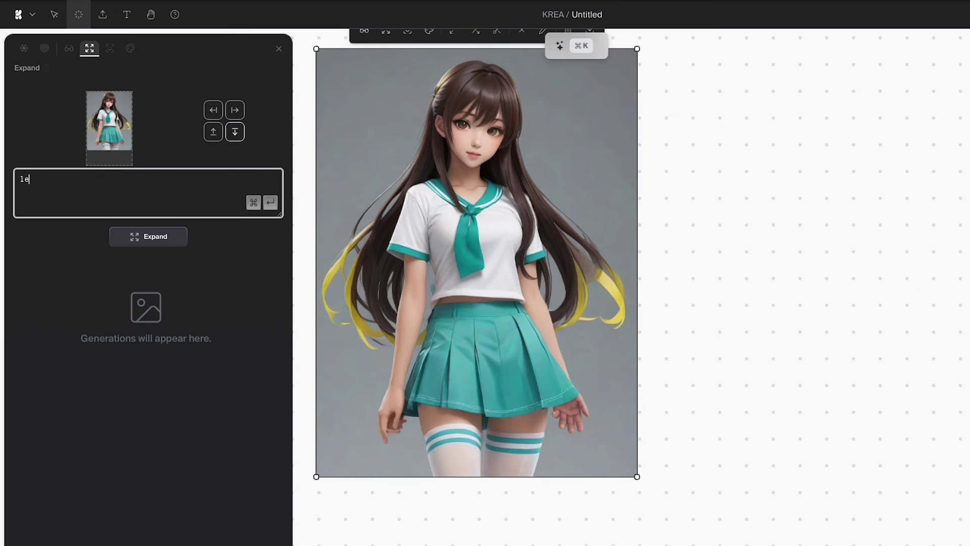
left_click(161, 252)
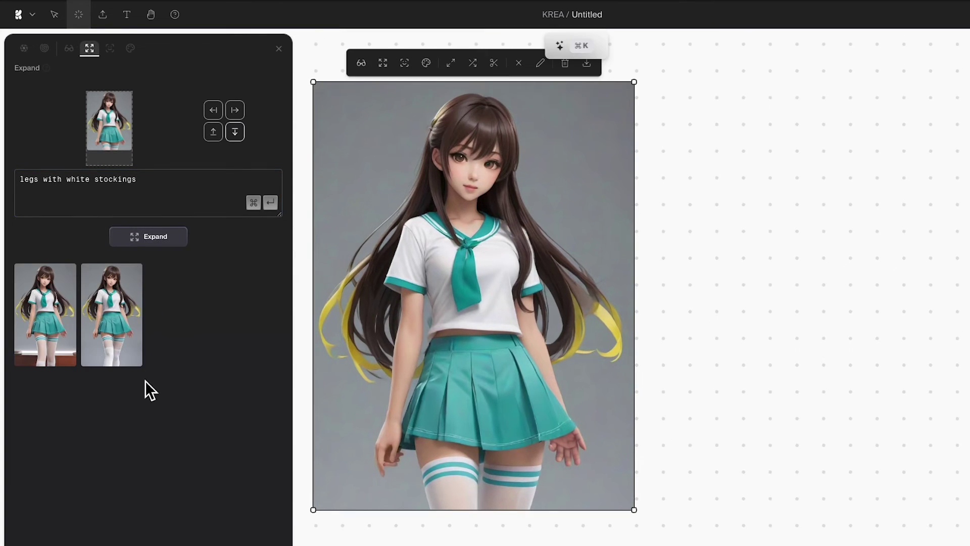
left_click(43, 352)
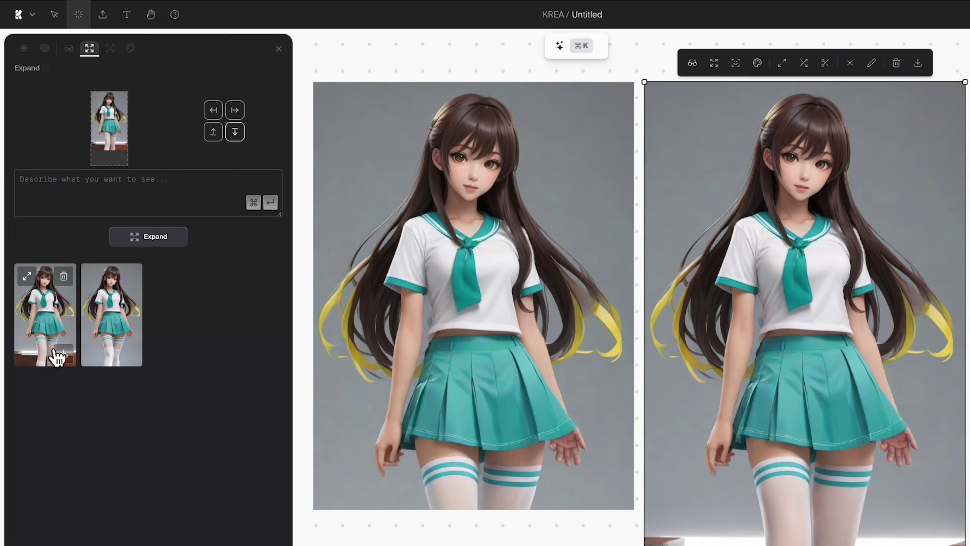
scroll(779, 422, "right", 2)
scroll(775, 423, "right", 2)
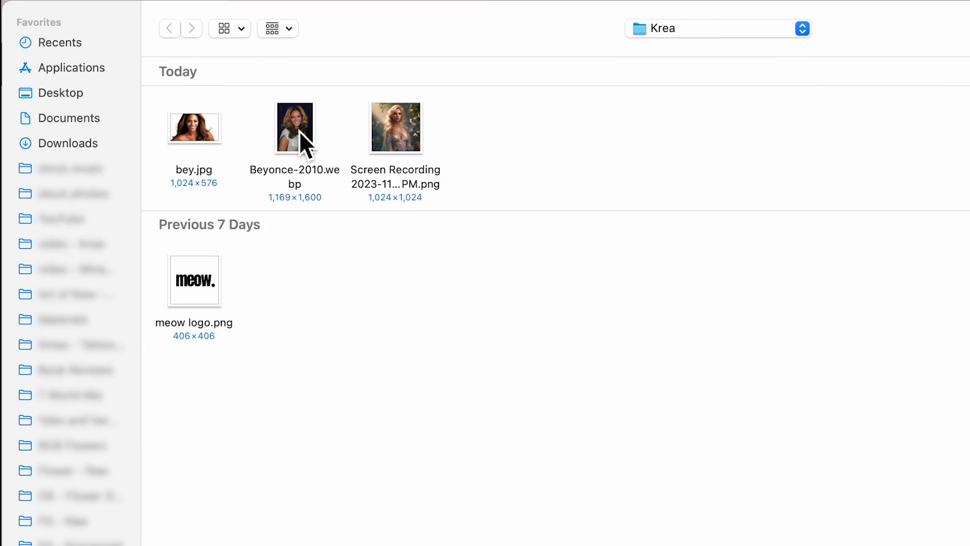
Load the garden portrait and the face photo, then swap the face.
left_click(421, 161)
double_click(209, 127)
left_click(191, 223)
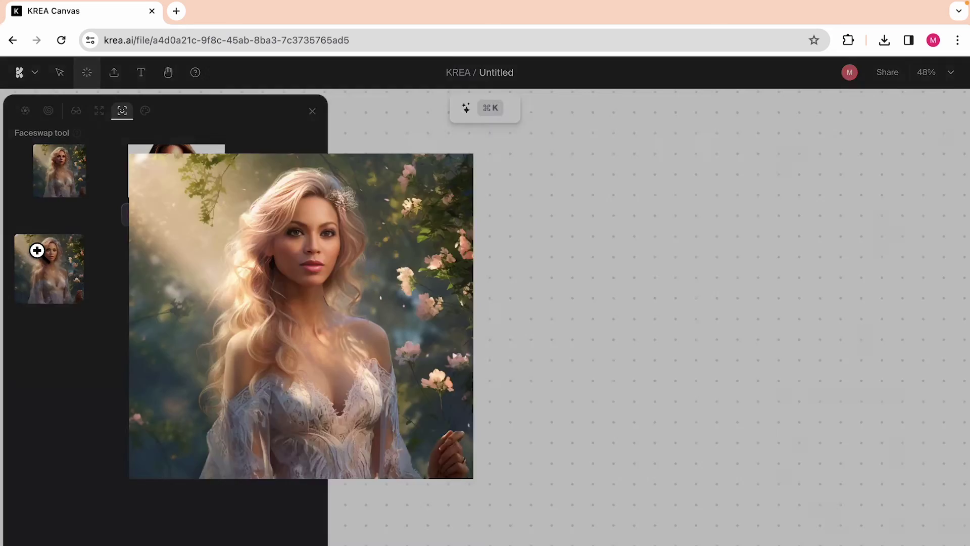
Preview the face-swapped result enlarged, then select it on the canvas.
left_click(37, 251)
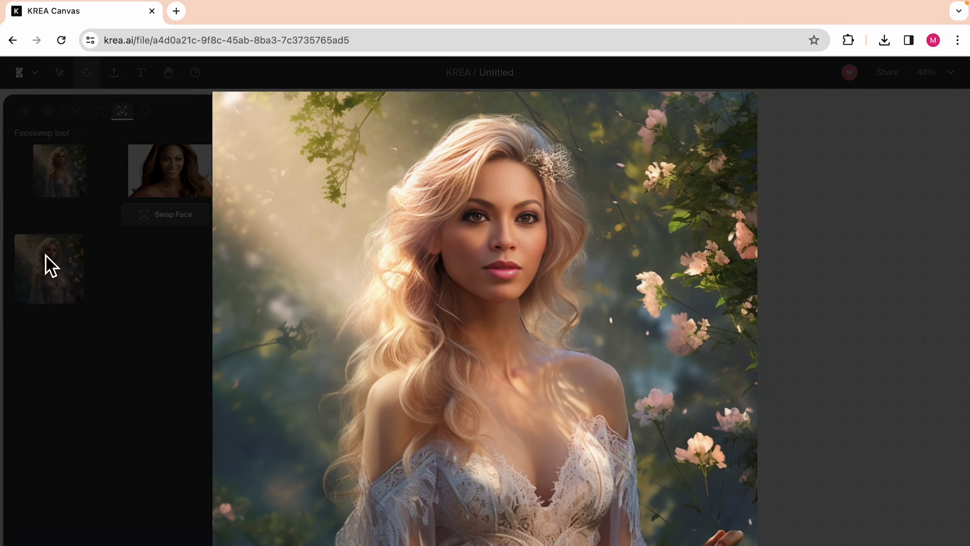
left_click(142, 380)
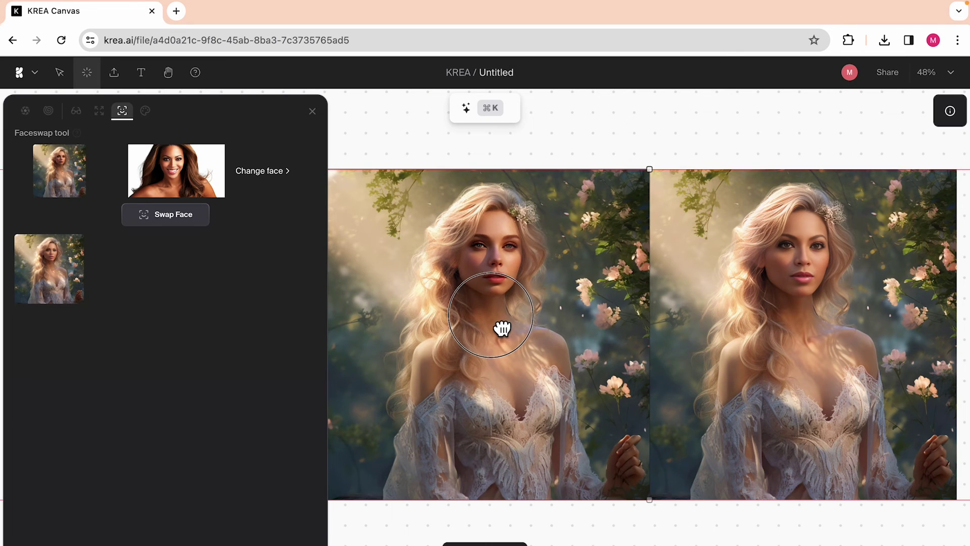
left_click(768, 363)
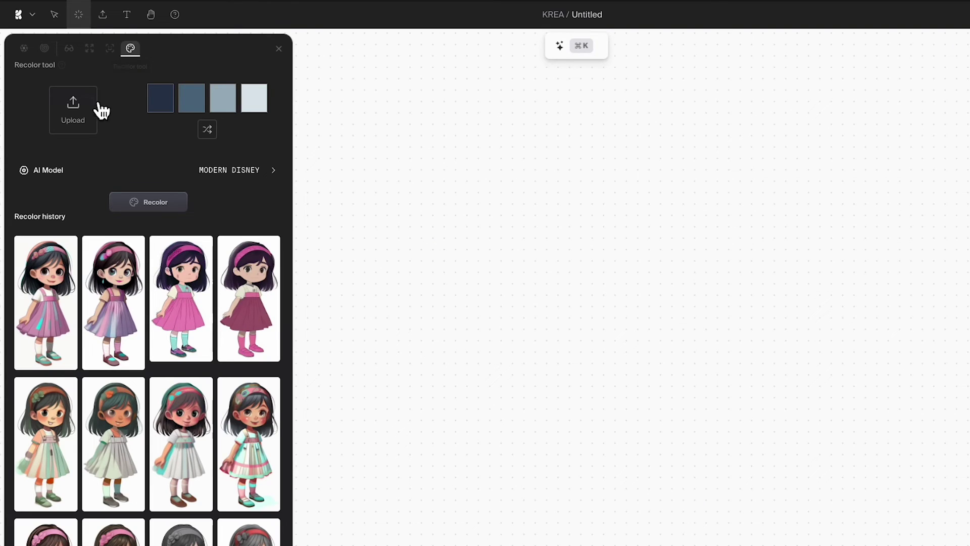
Load the purple-dress girl image and shuffle the colour palette twice.
left_click(78, 127)
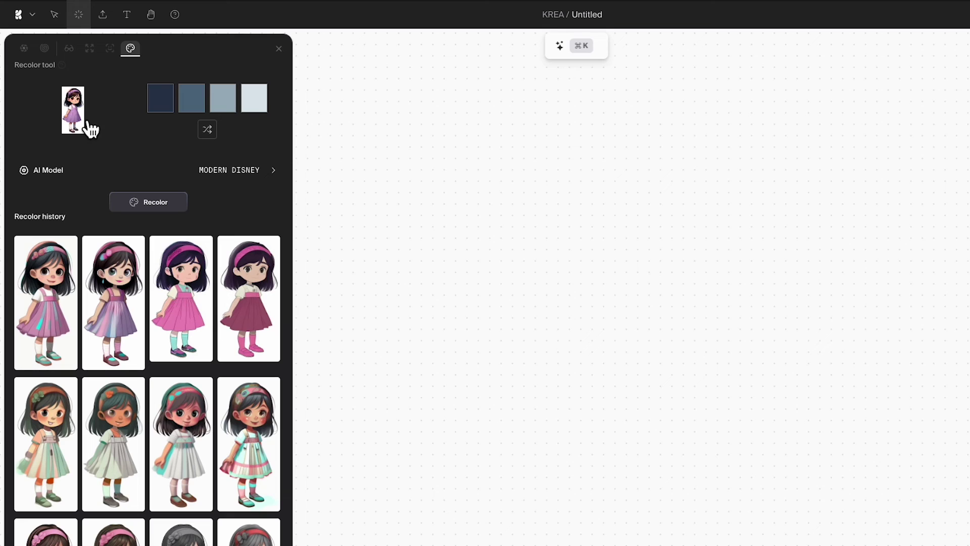
left_click(207, 131)
left_click(208, 131)
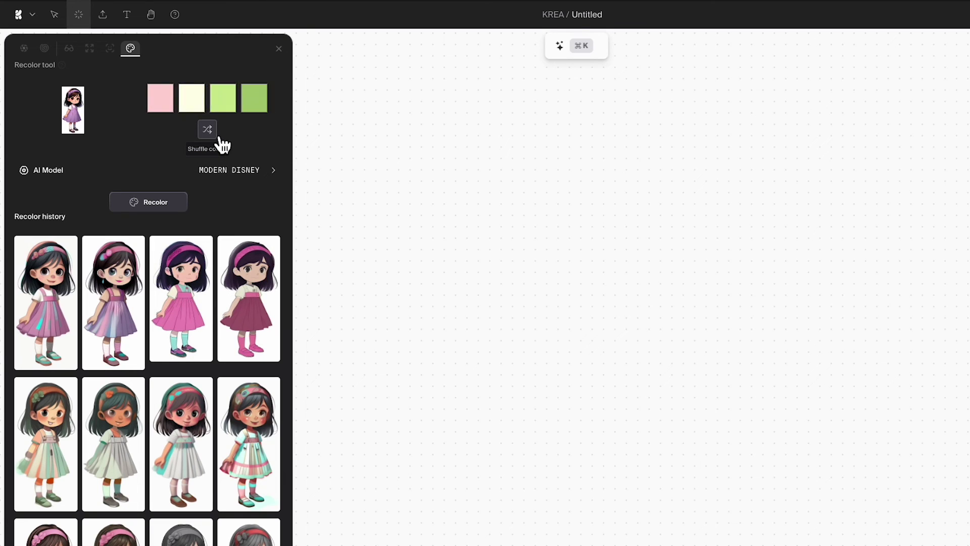
Recolor the girl with the Illustration model and place a result beside her.
left_click(246, 175)
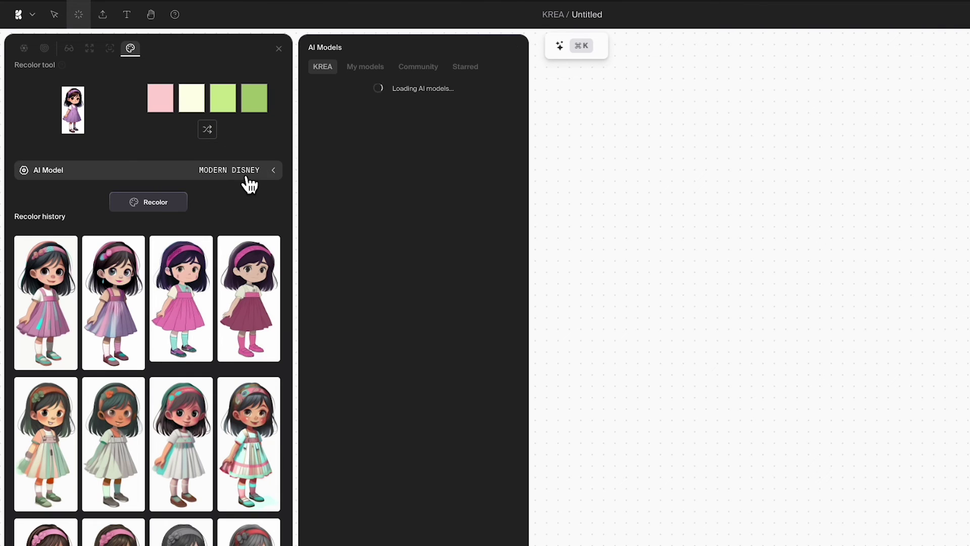
left_click(479, 192)
left_click(166, 208)
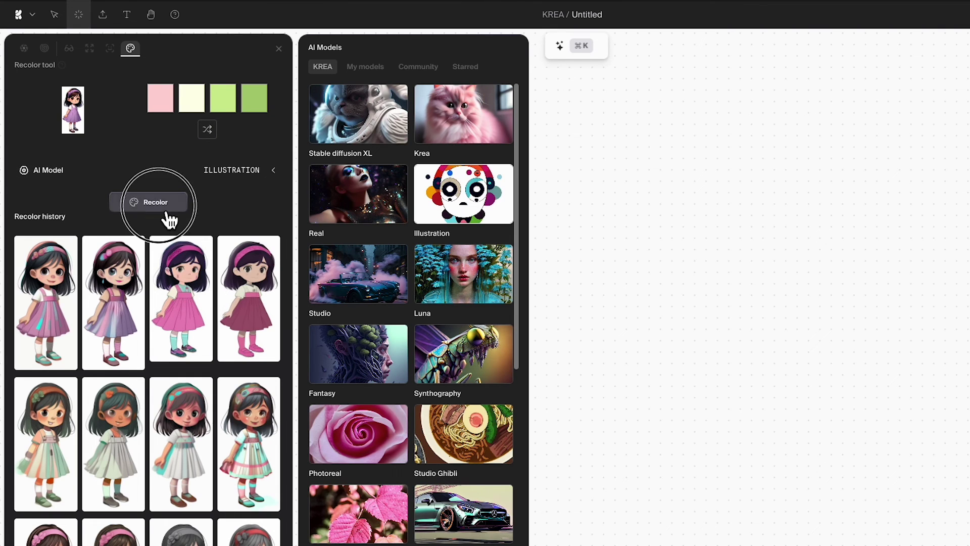
left_click(276, 179)
mouse_move(45, 302)
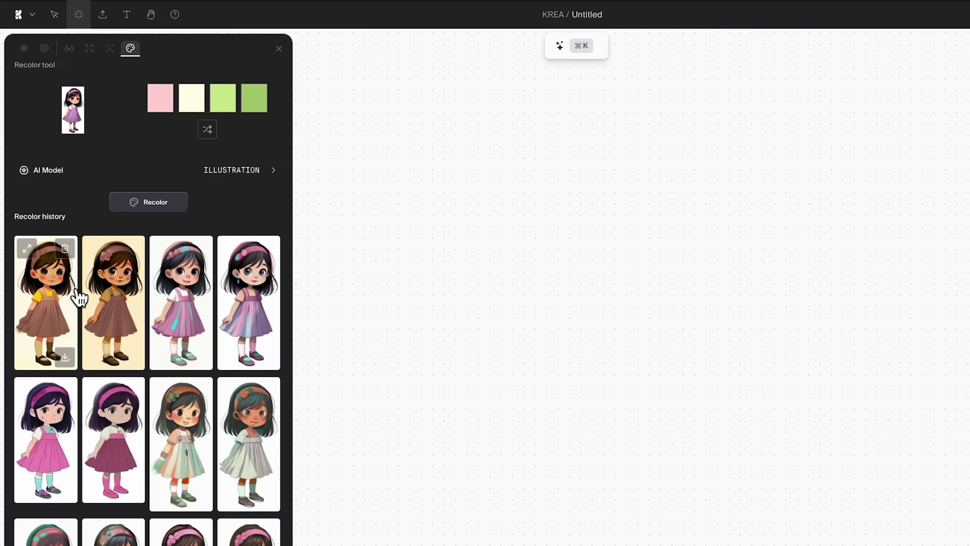
scroll(182, 372, "down", 5)
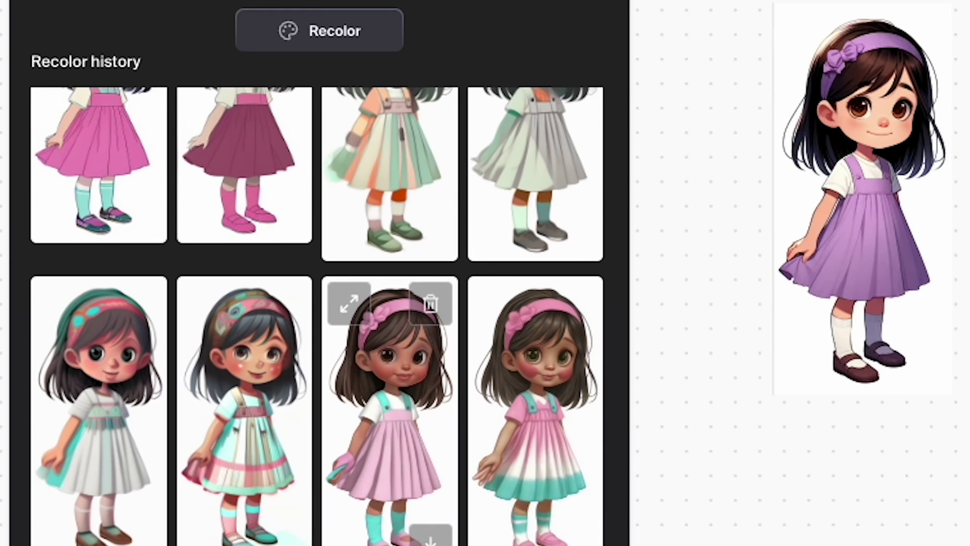
scroll(317, 315, "up", 1)
scroll(316, 315, "up", 2)
scroll(317, 315, "up", 1)
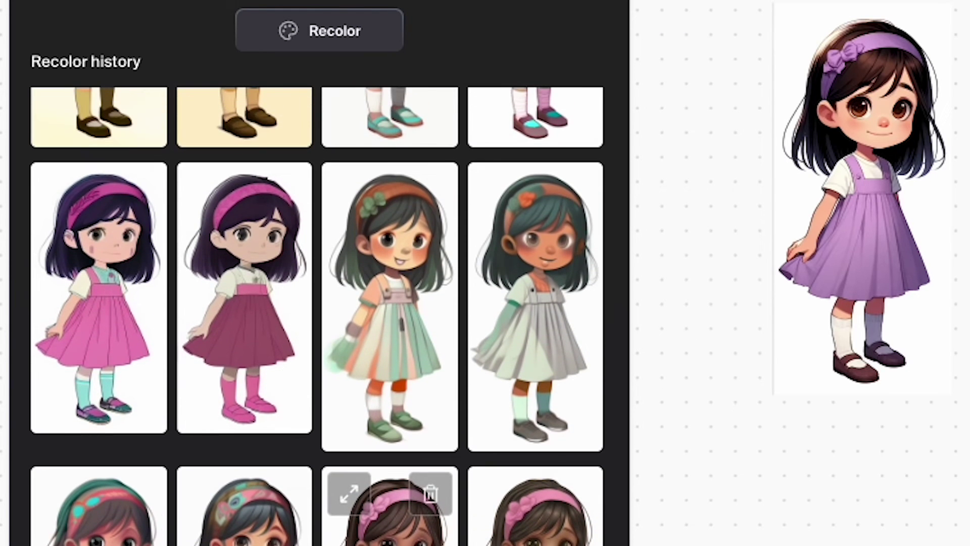
scroll(390, 501, "up", 1)
scroll(390, 500, "up", 3)
scroll(390, 500, "up", 1)
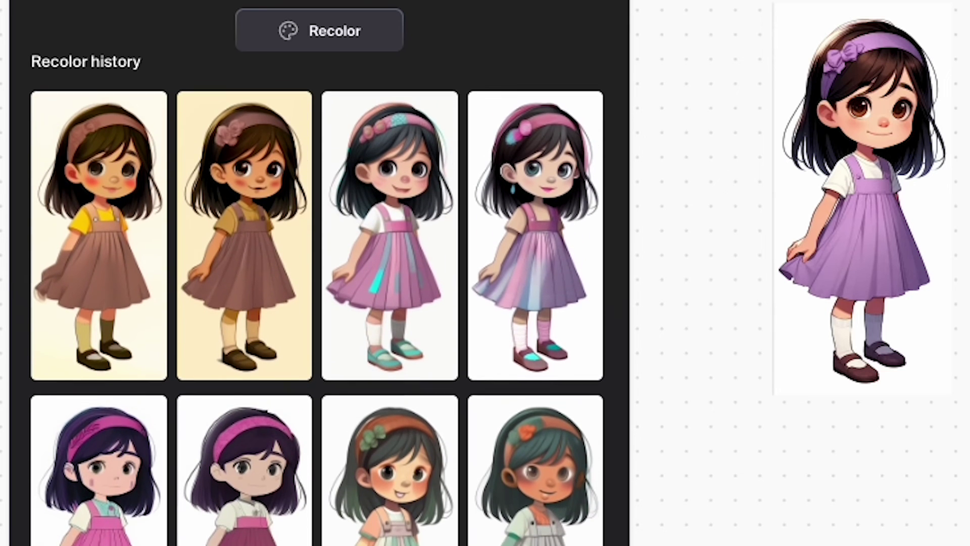
scroll(390, 500, "up", 1)
scroll(390, 500, "up", 1)
scroll(389, 501, "up", 2)
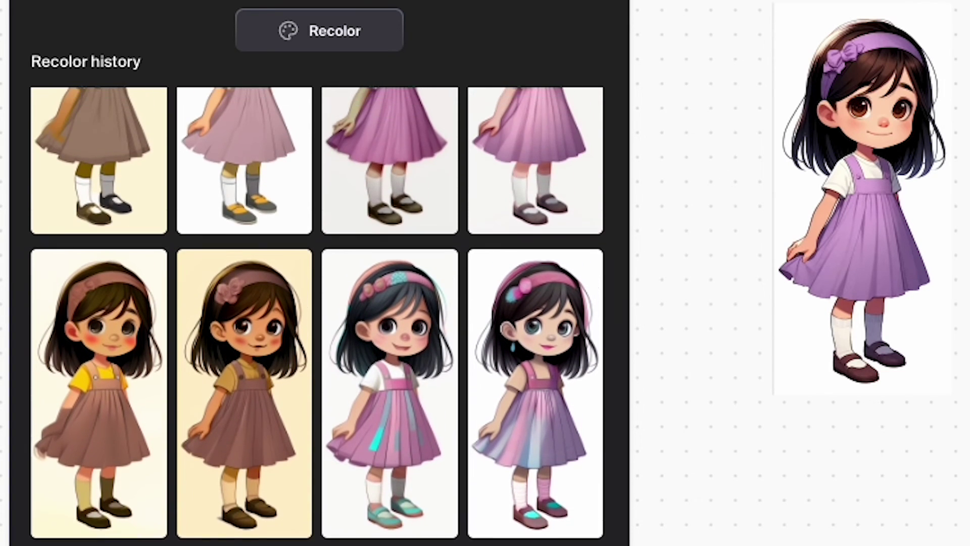
scroll(390, 501, "up", 2)
scroll(389, 500, "up", 1)
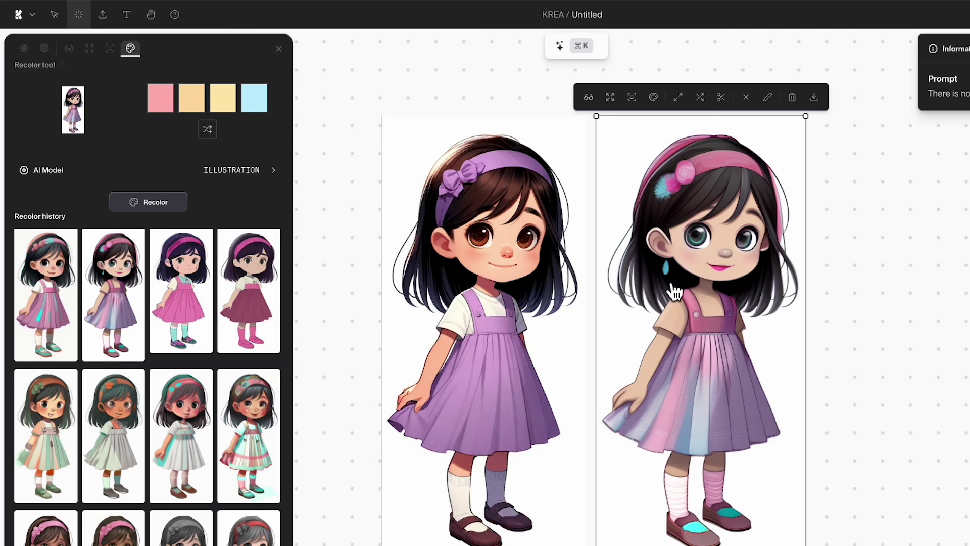
mouse_move(674, 292)
left_mouse_down()
mouse_move(877, 347)
mouse_move(917, 334)
left_mouse_up()
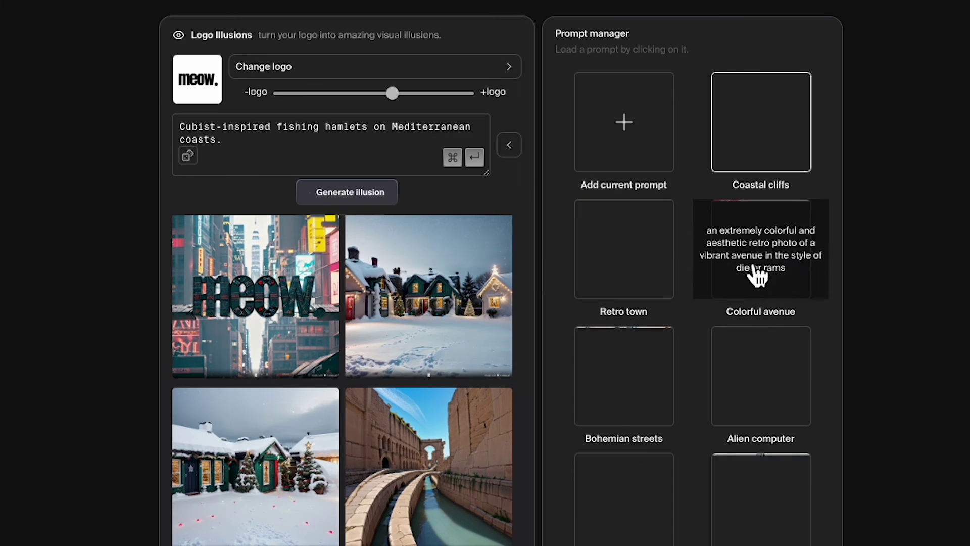
scroll(841, 351, "down", 3)
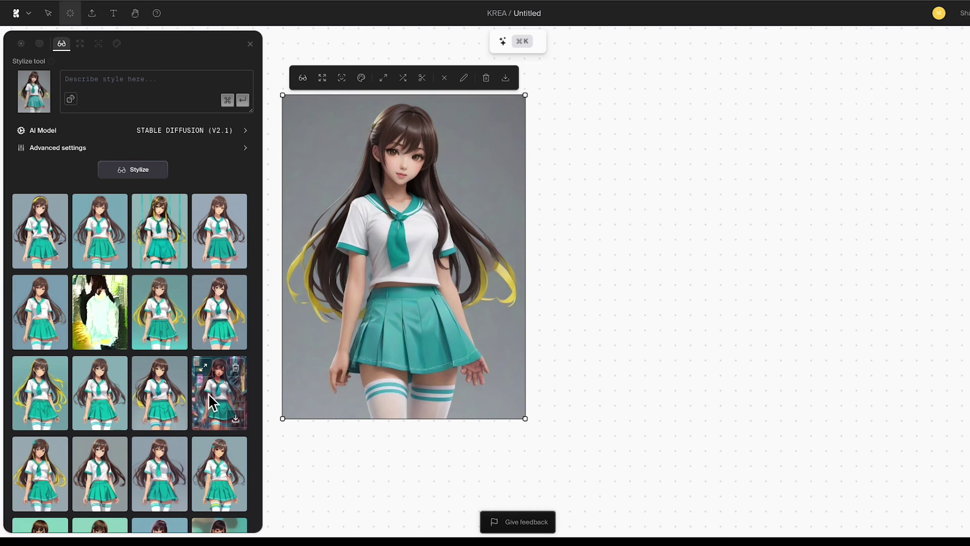
Add the pastel pink-blue and pink-teal recolored versions beside the original girl.
left_click(157, 249)
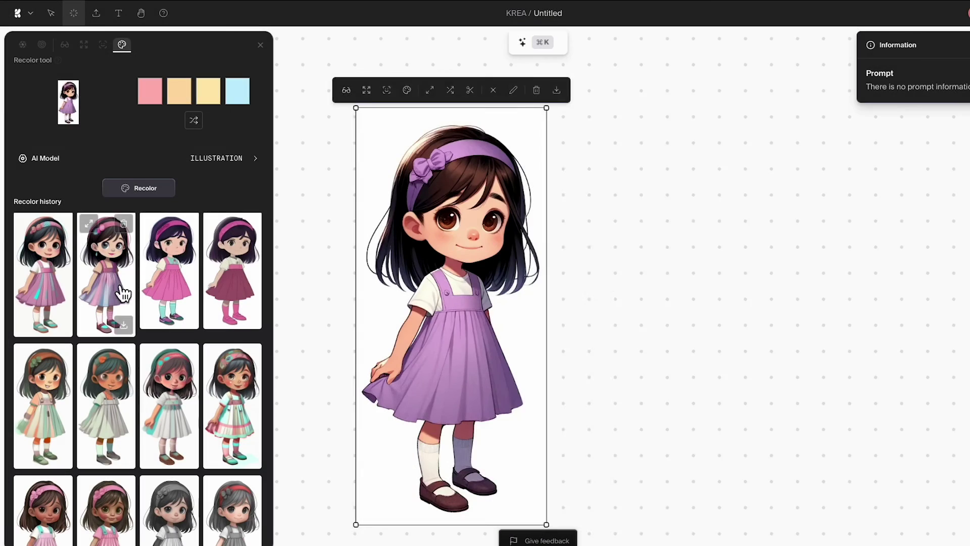
left_click(121, 293)
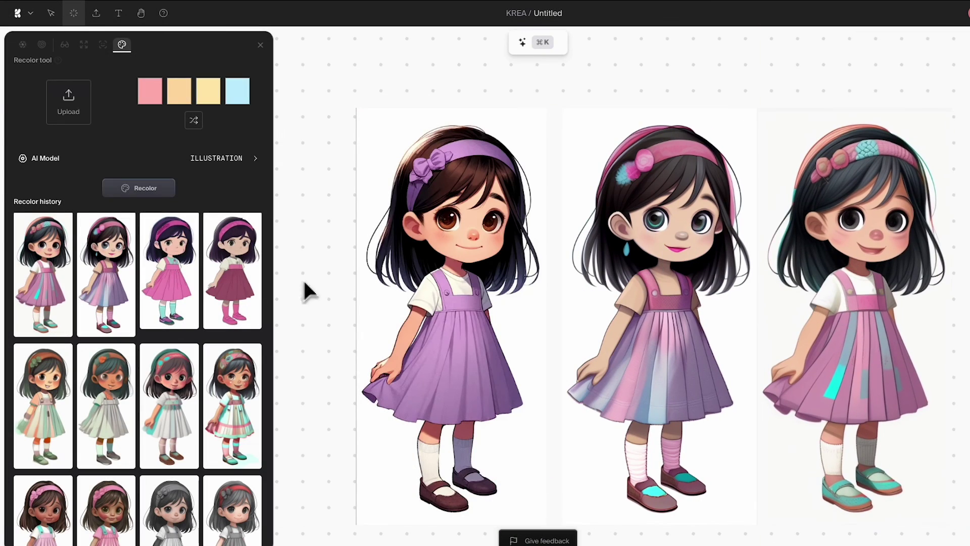